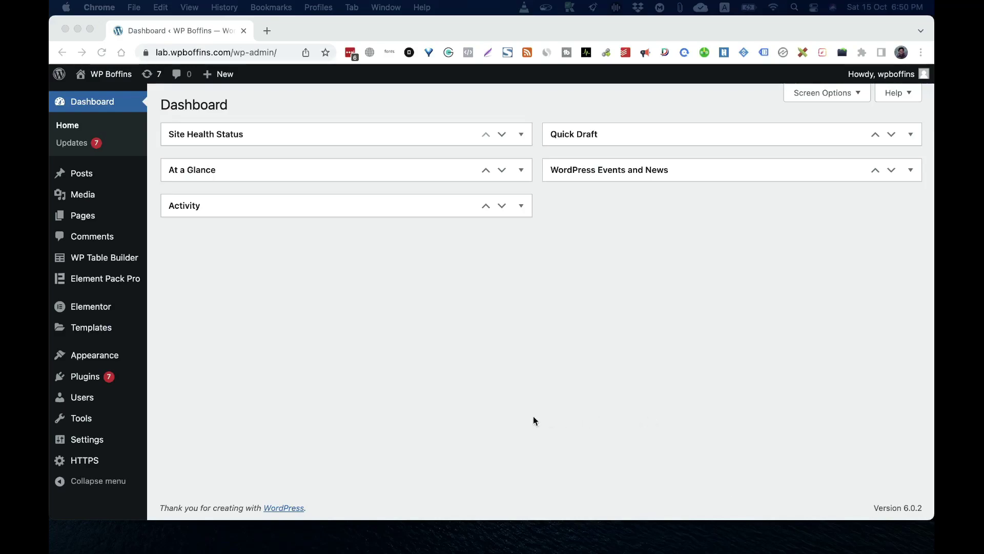
Open the Users screen from the admin sidebar to list all site accounts
{"action": "left_click", "coordinate": [587, 386]}
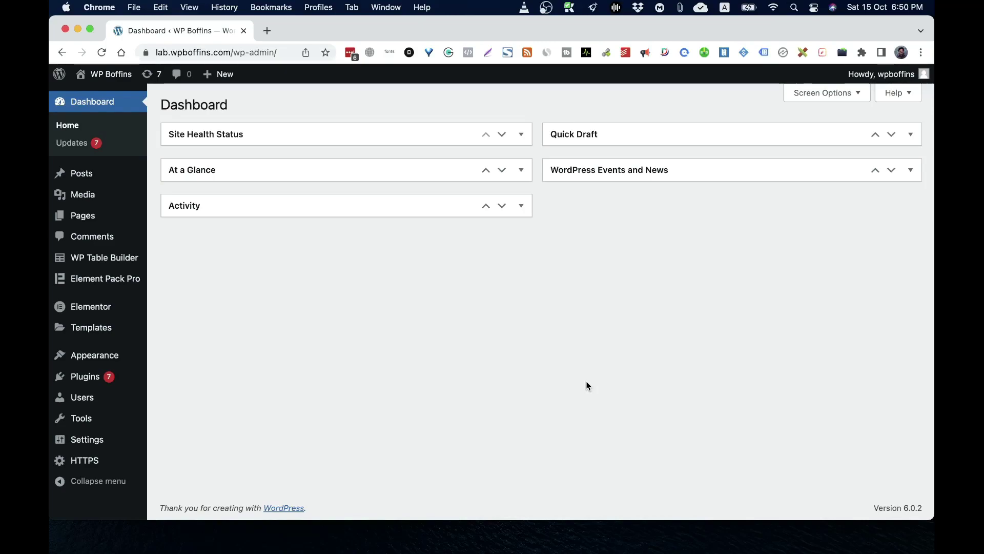
{"action": "mouse_move", "coordinate": [72, 399]}
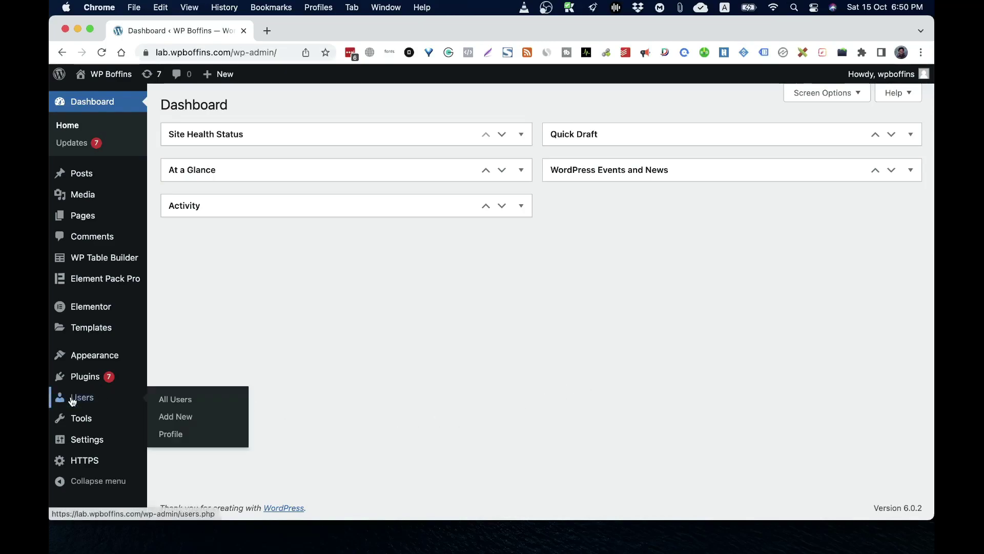
{"action": "left_click", "coordinate": [178, 403]}
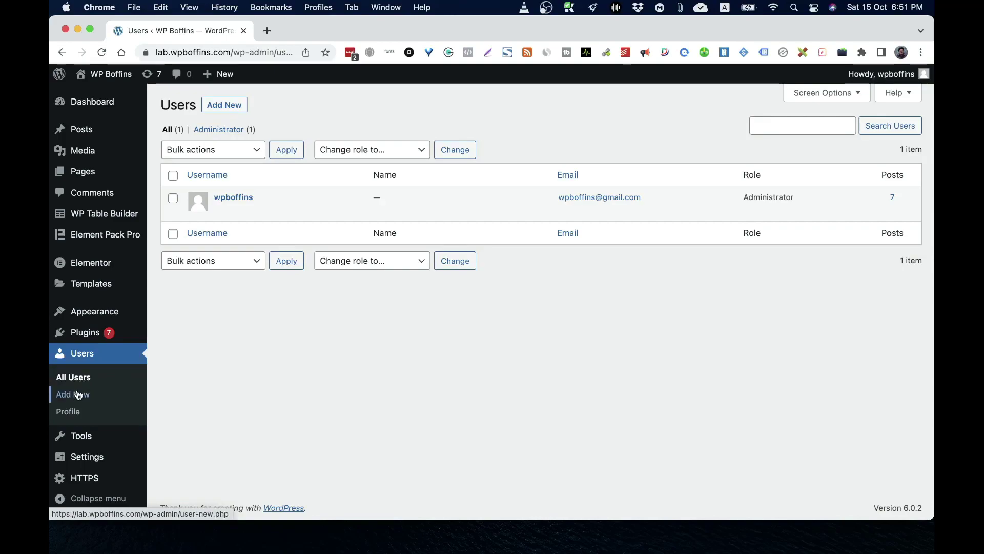
Fill the Add New User form with a username and the autofilled e-mail address
{"action": "left_click", "coordinate": [224, 105]}
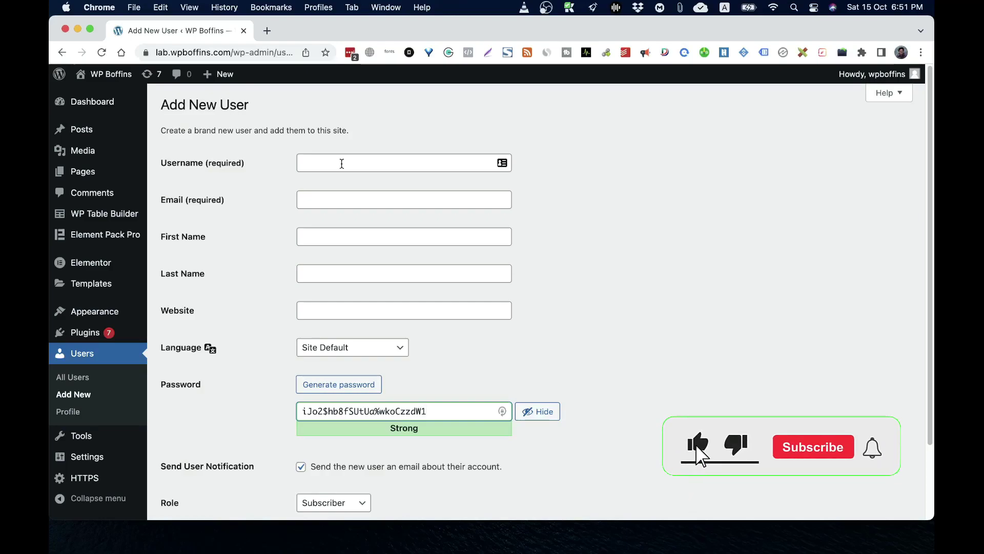
{"action": "left_click", "coordinate": [342, 163]}
{"action": "type", "text": "mizpres"}
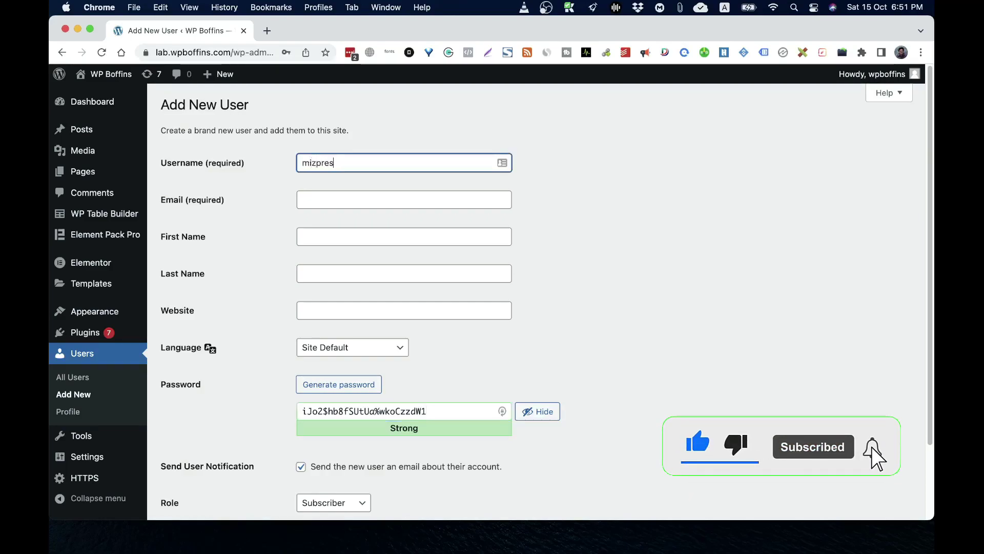
{"action": "type", "text": "s"}
{"action": "key", "text": "Tab"}
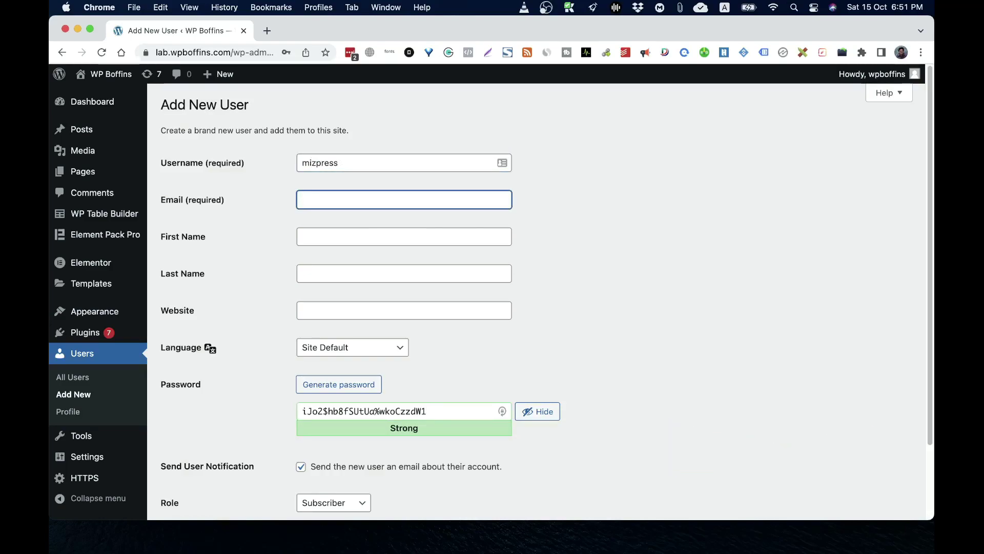
{"action": "type", "text": "hello"}
{"action": "key", "text": "Down"}
{"action": "key", "text": "Return"}
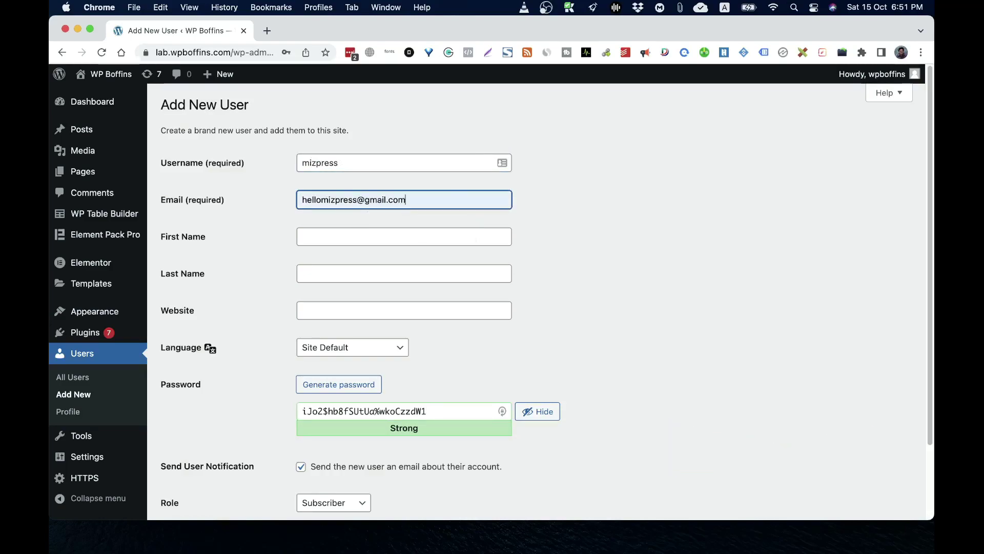
{"action": "left_click", "coordinate": [336, 241]}
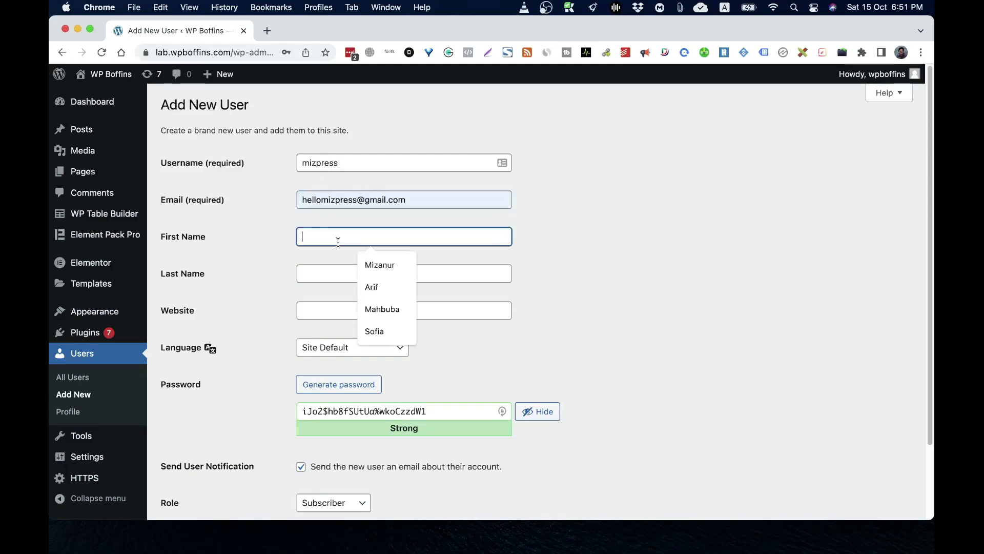
{"action": "left_click", "coordinate": [616, 240]}
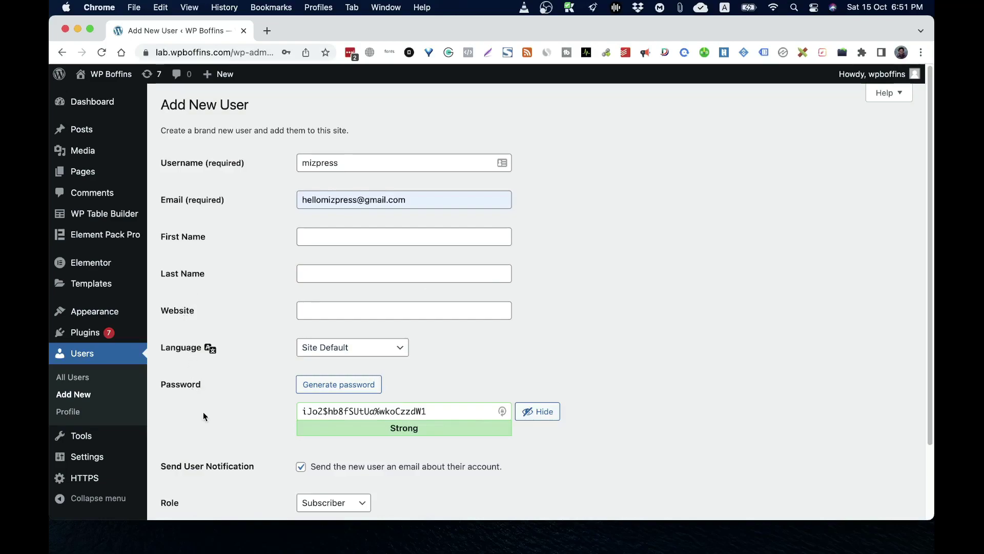
Keep Subscriber as the role and create the new user account
{"action": "scroll", "coordinate": [203, 411], "scroll_direction": "down", "scroll_amount": 3}
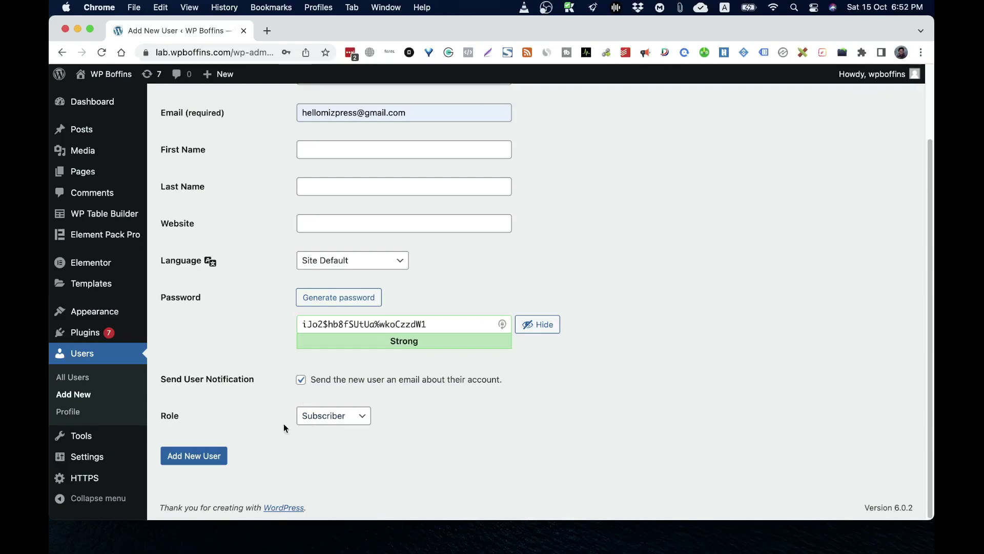
{"action": "left_click", "coordinate": [338, 421]}
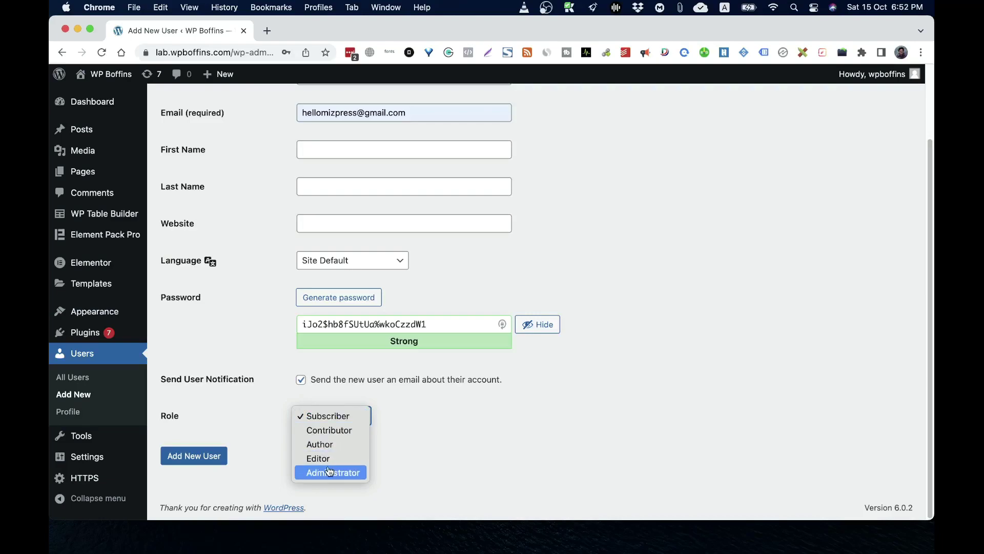
{"action": "left_click", "coordinate": [618, 436]}
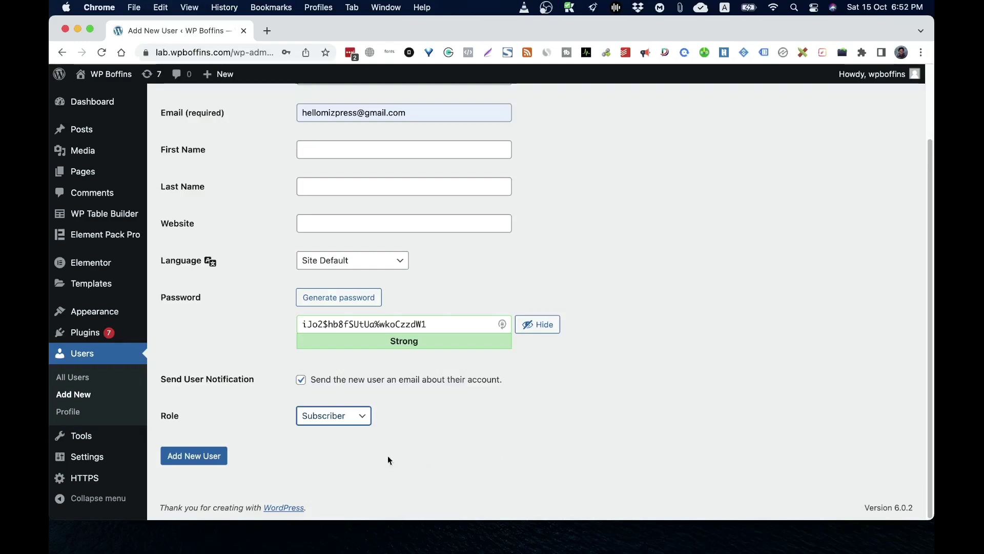
{"action": "left_click", "coordinate": [353, 416]}
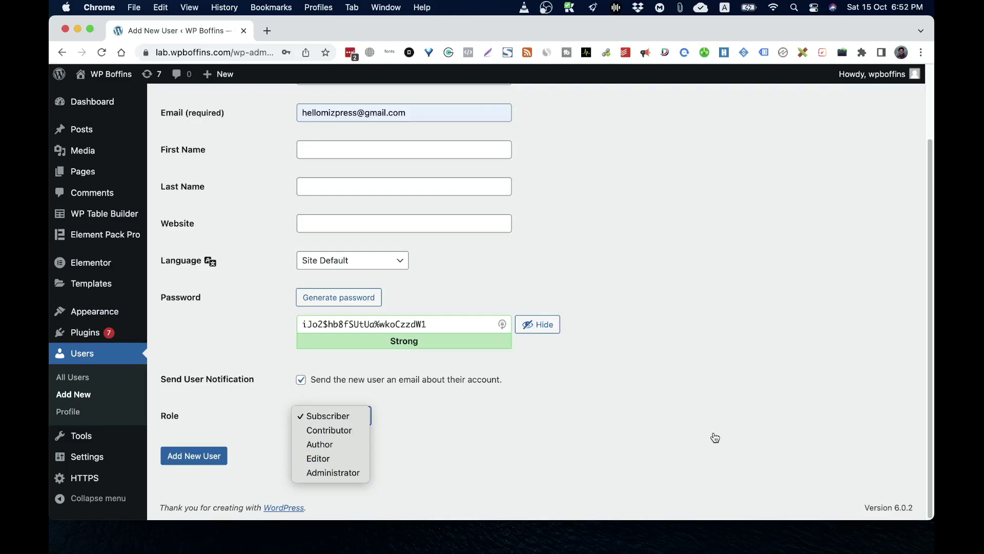
{"action": "left_click", "coordinate": [618, 439]}
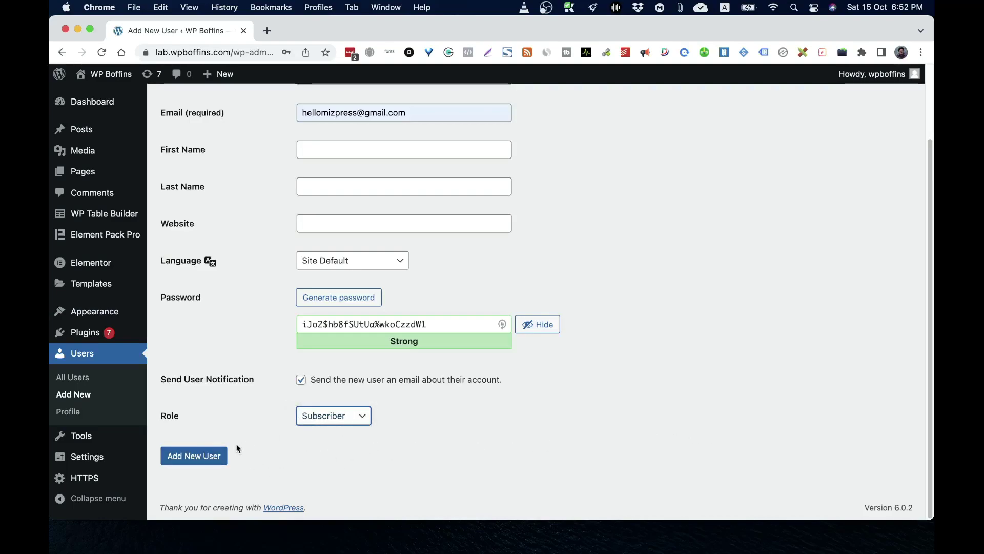
{"action": "left_click", "coordinate": [208, 460]}
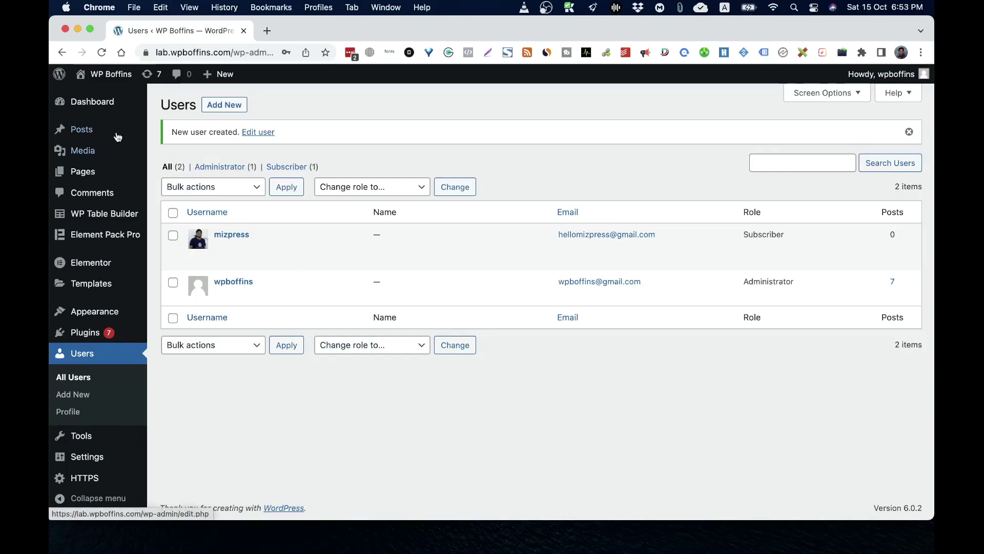
Visit the public WP Boffins site from the admin bar, then return to the Dashboard
{"action": "mouse_move", "coordinate": [106, 83]}
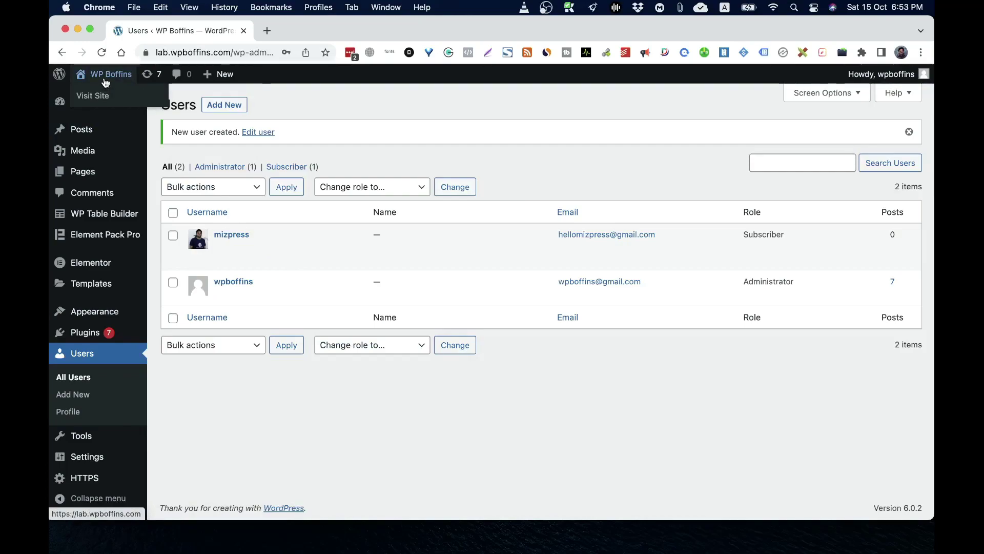
{"action": "left_click", "coordinate": [105, 83]}
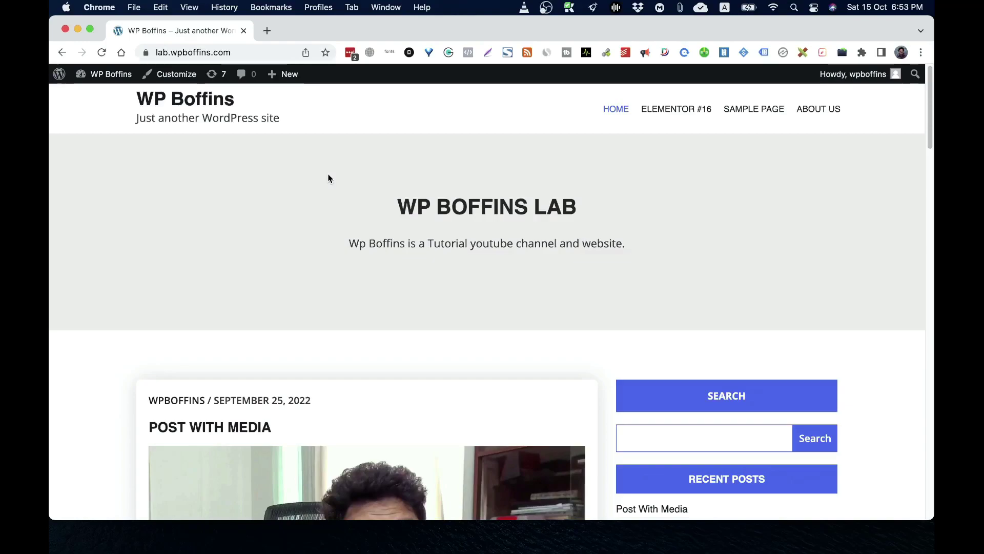
{"action": "left_click", "coordinate": [114, 80]}
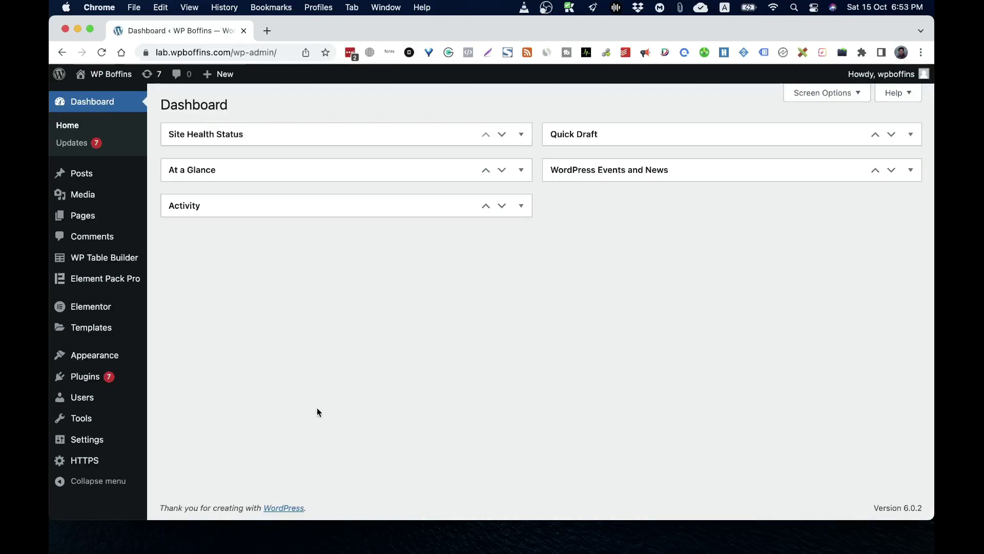
Turn on 'Anyone can register' in General Settings and save the changes
{"action": "left_click", "coordinate": [79, 441]}
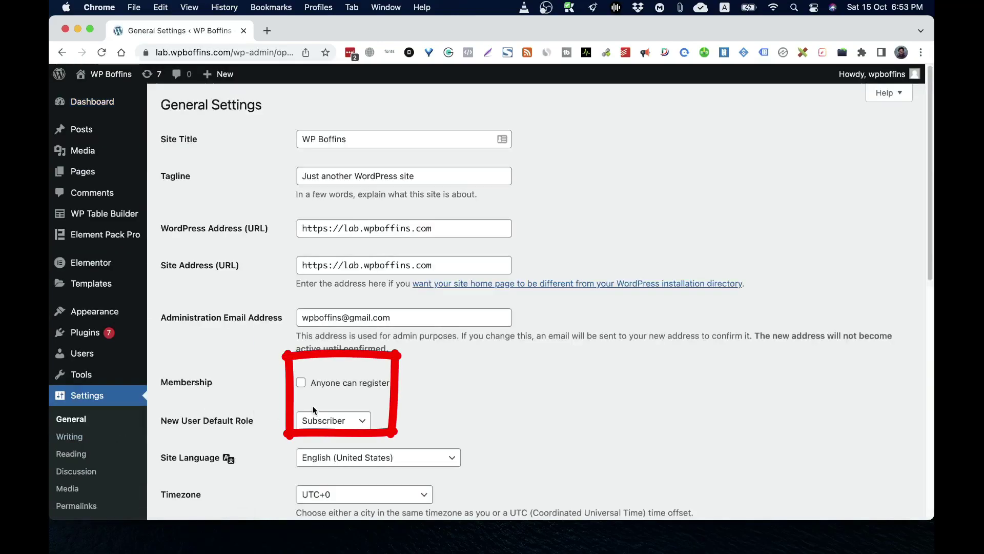
{"action": "left_click", "coordinate": [301, 382]}
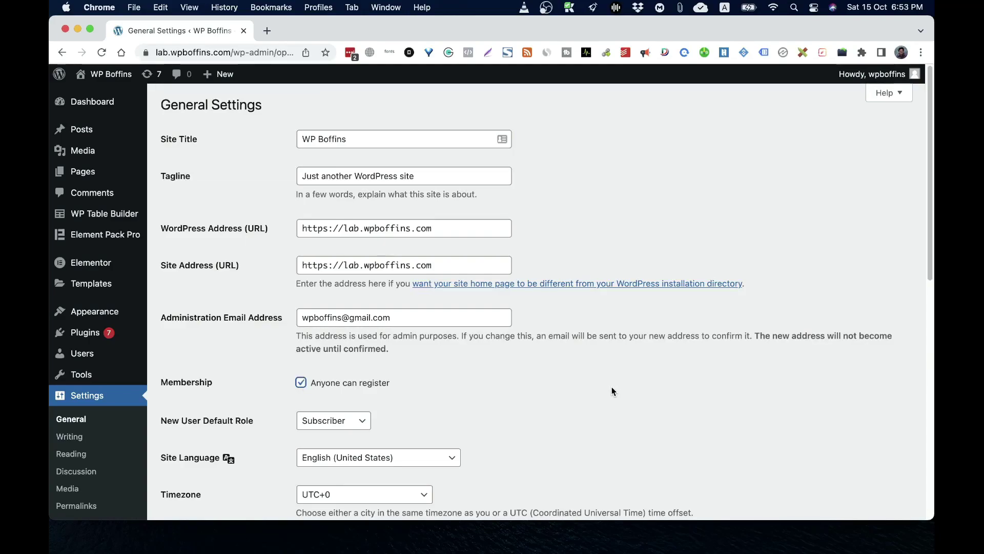
{"action": "scroll", "coordinate": [611, 386], "scroll_direction": "down", "scroll_amount": 3}
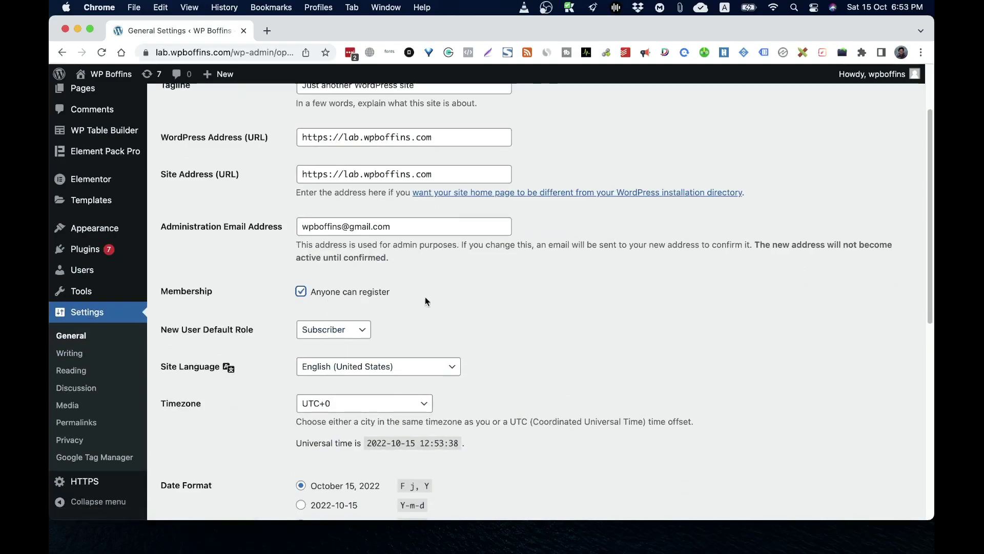
{"action": "scroll", "coordinate": [585, 330], "scroll_direction": "down", "scroll_amount": 10}
{"action": "left_click", "coordinate": [210, 457]}
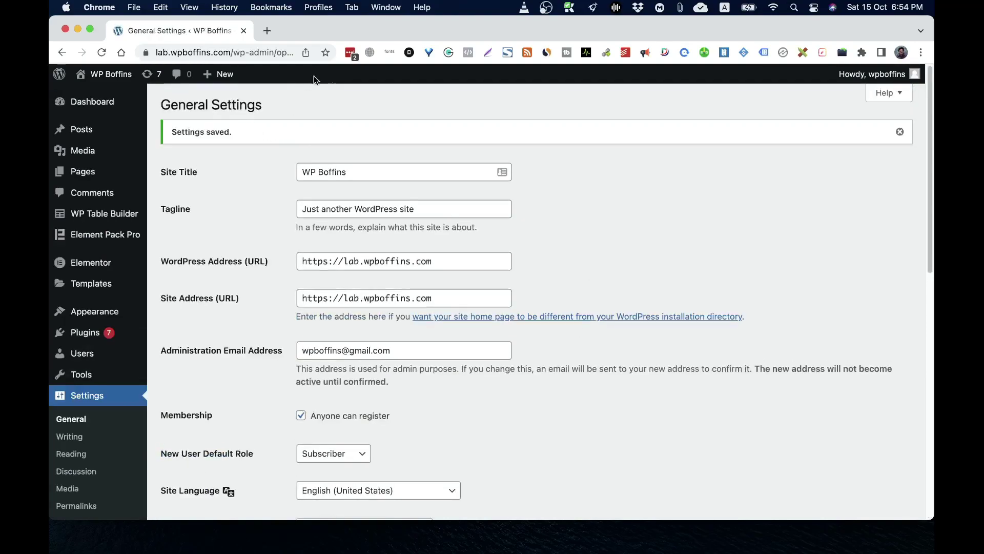
{"action": "left_click", "coordinate": [921, 52]}
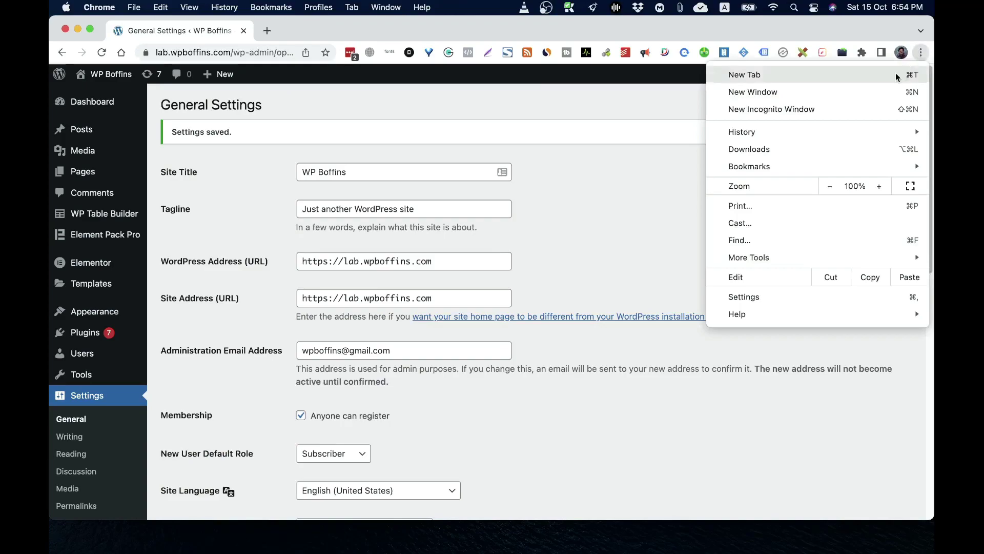
In a new incognito window, load lab.wpboffins.com/wp-register.php
{"action": "left_click", "coordinate": [861, 109]}
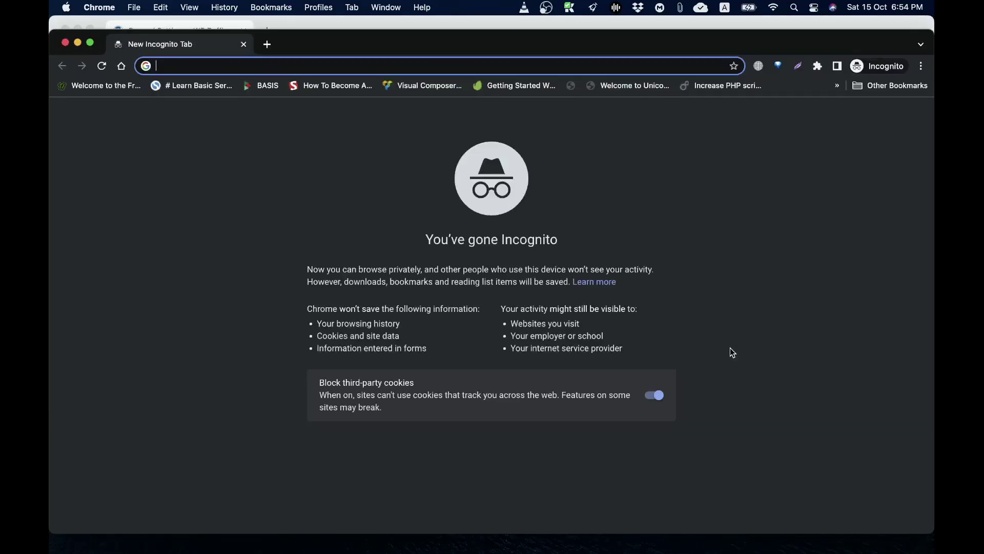
{"action": "type", "text": "lab"}
{"action": "key", "text": "Return"}
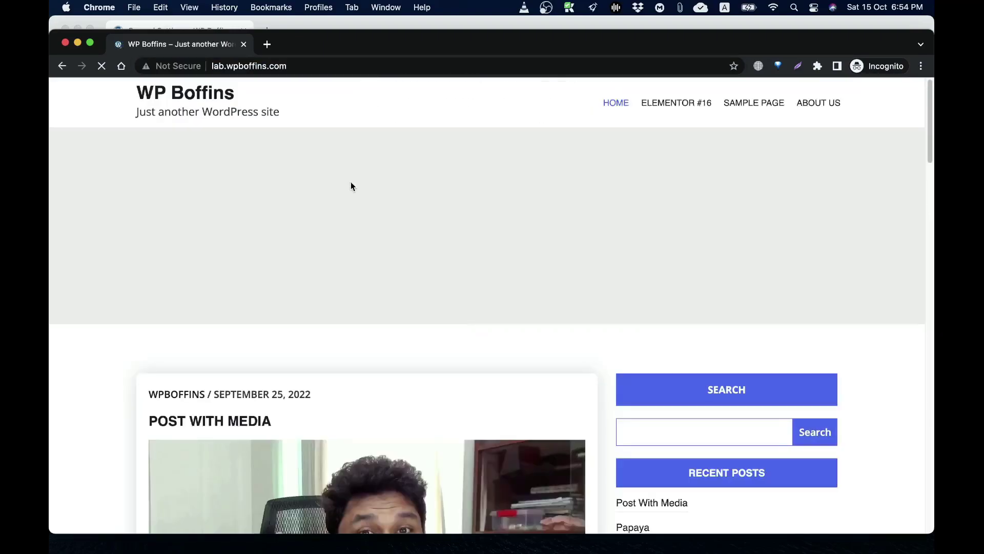
{"action": "scroll", "coordinate": [706, 259], "scroll_direction": "down", "scroll_amount": 2}
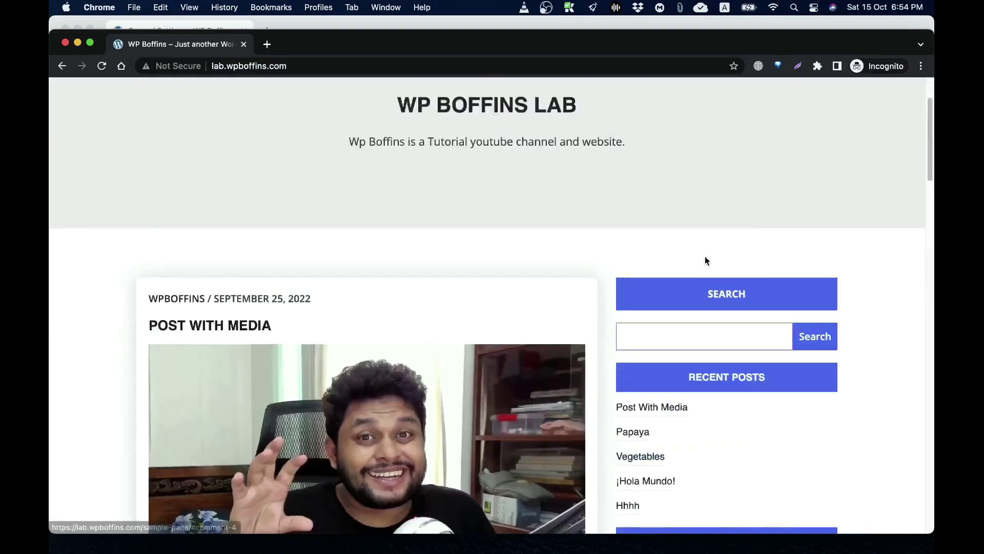
{"action": "scroll", "coordinate": [705, 259], "scroll_direction": "up", "scroll_amount": 2}
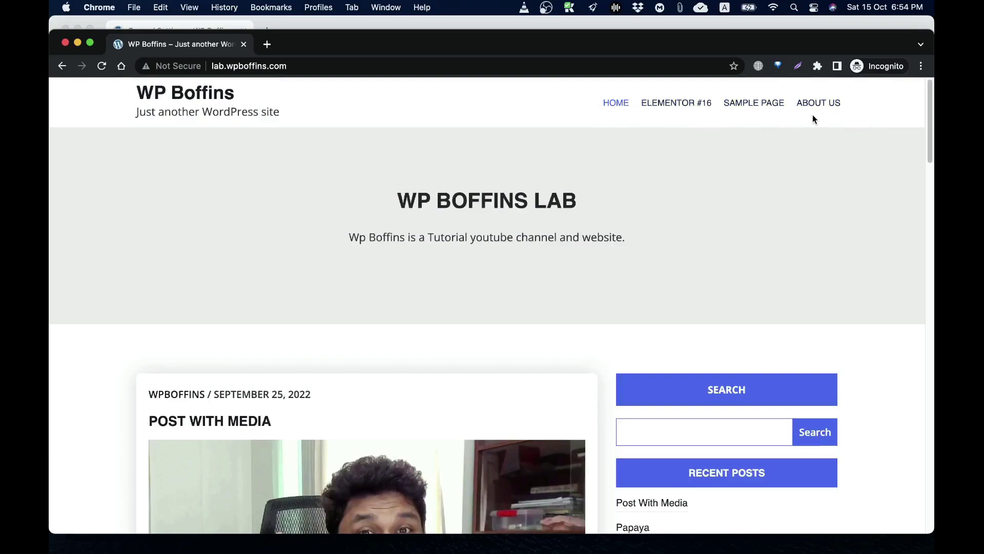
{"action": "left_click", "coordinate": [319, 67]}
{"action": "left_click", "coordinate": [347, 68]}
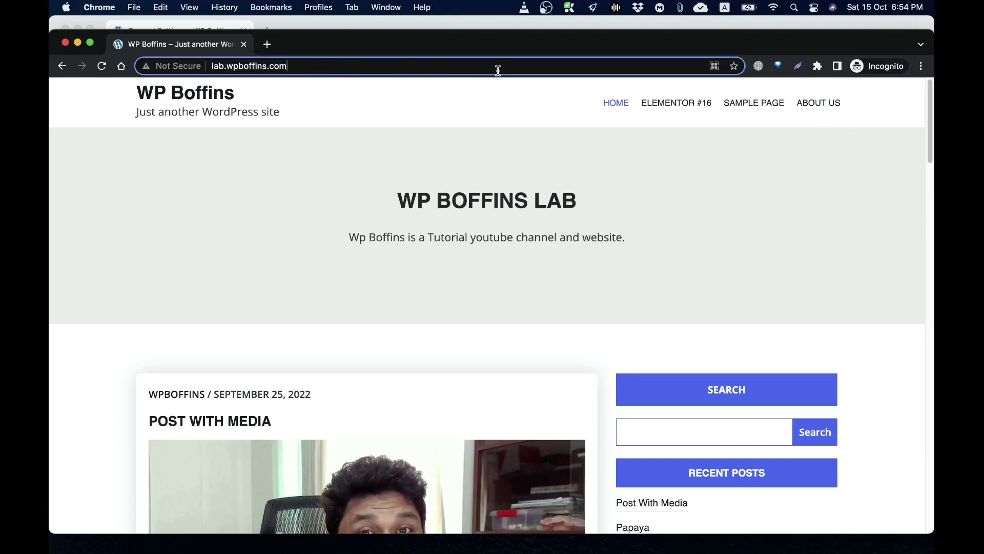
{"action": "type", "text": "/"}
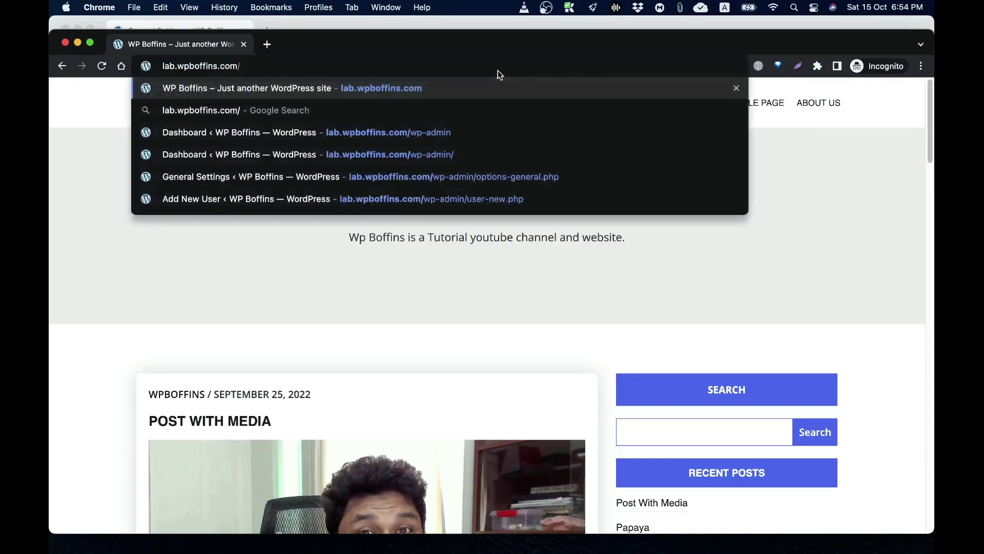
{"action": "type", "text": "wp-"}
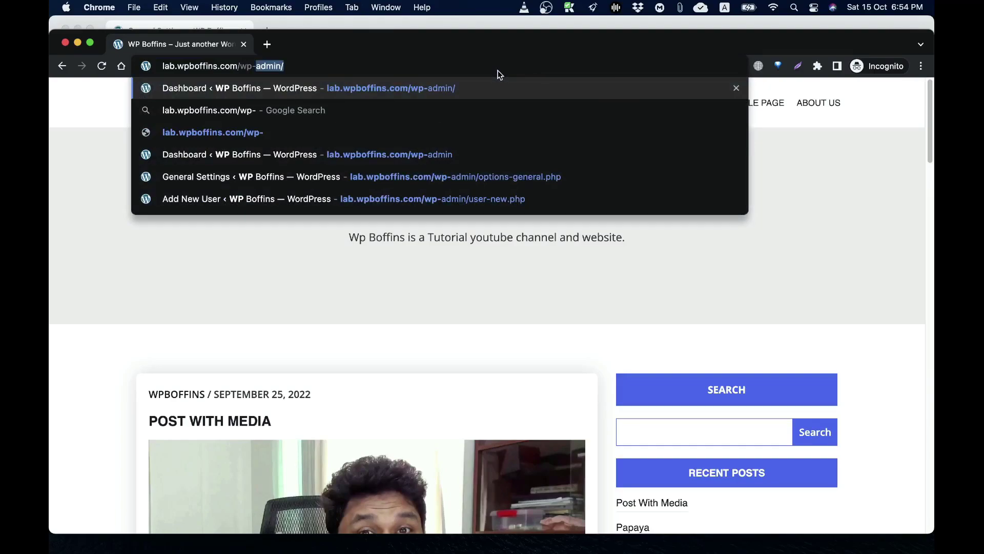
{"action": "type", "text": "r"}
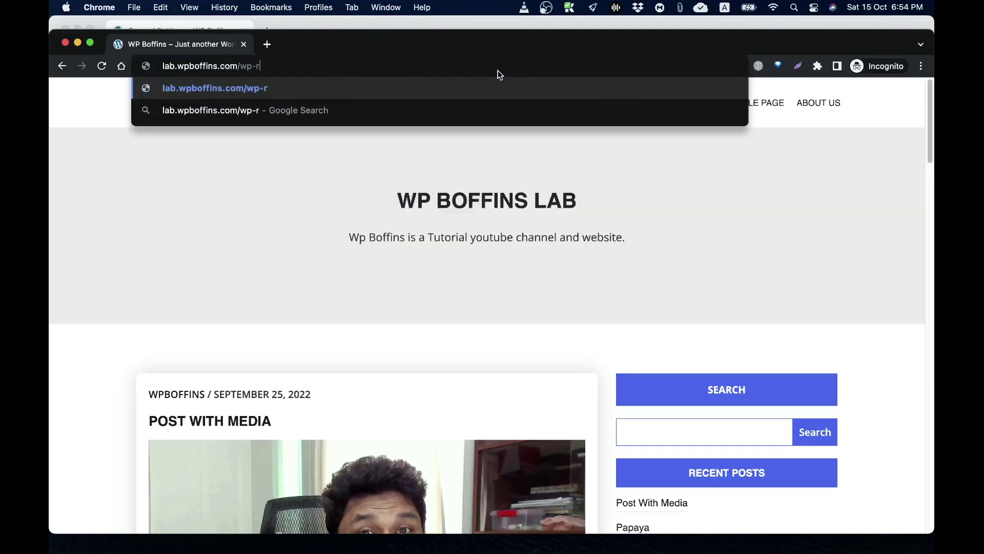
{"action": "type", "text": "egister.p"}
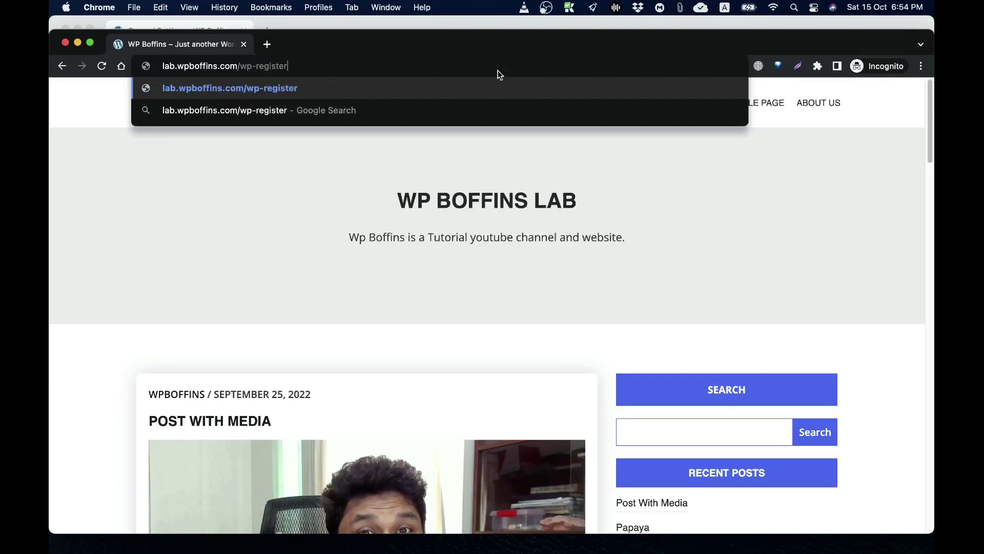
{"action": "key", "text": "BackSpace"}
{"action": "type", "text": "php"}
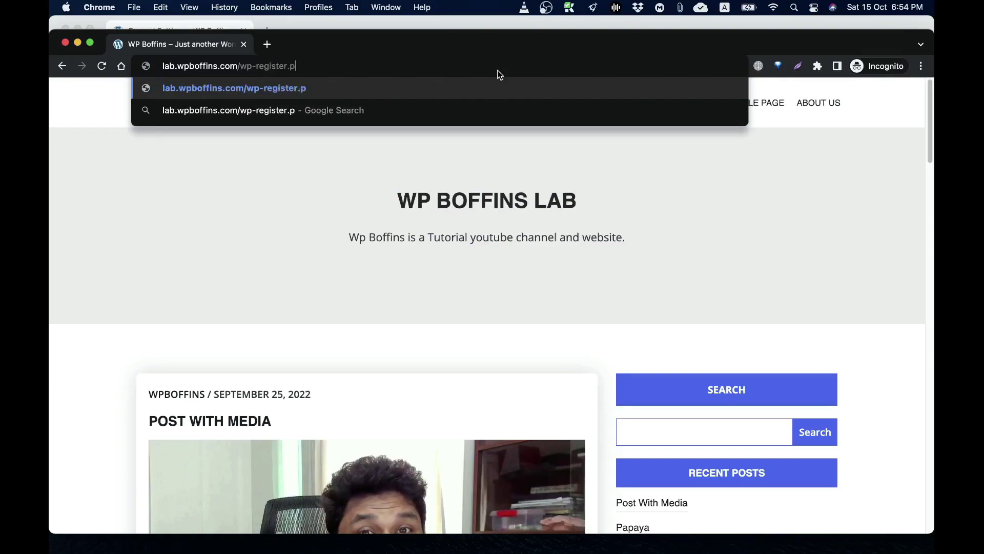
{"action": "key", "text": "Return"}
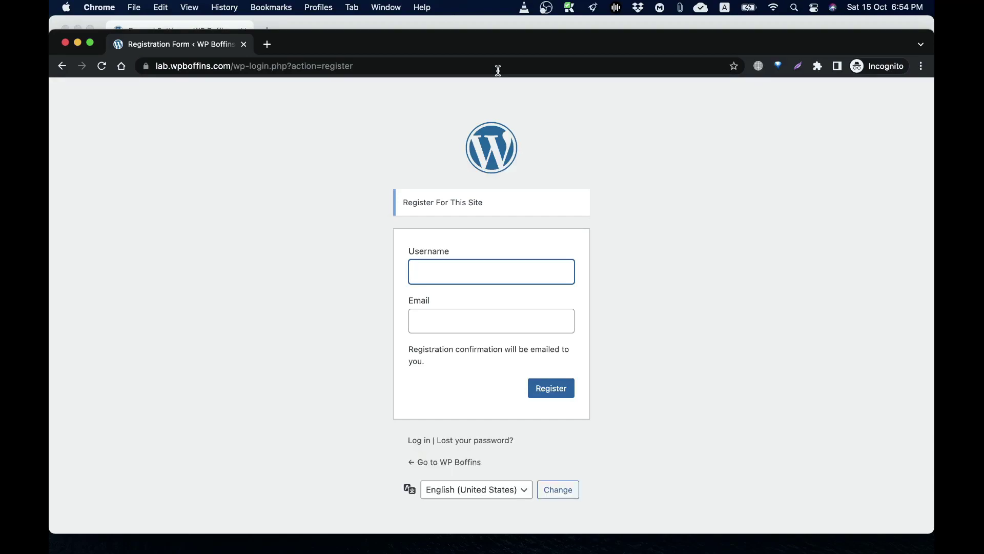
Go to the site's wp-admin login page and follow its Register link
{"action": "left_click_drag", "start_coordinate": [237, 66], "coordinate": [567, 67]}
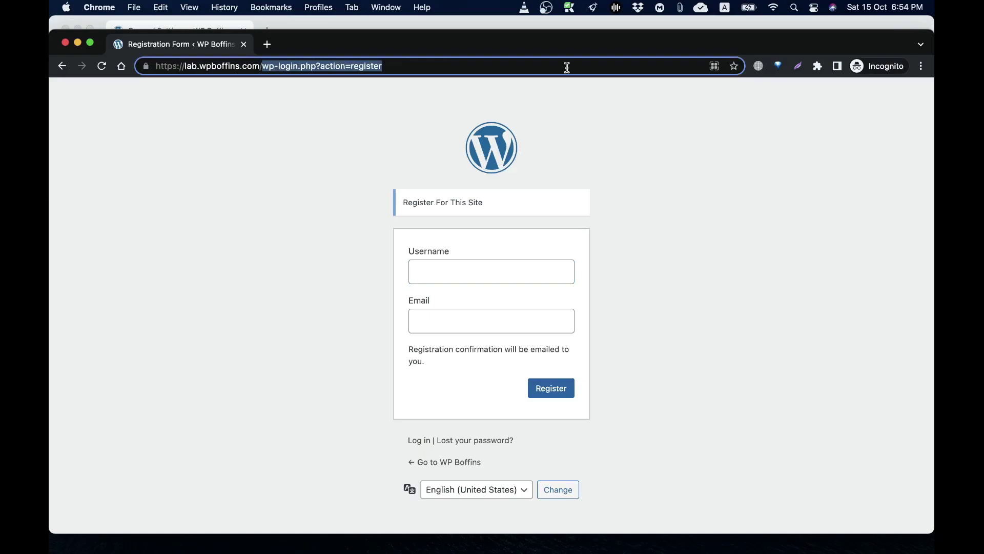
{"action": "type", "text": "wp-admin"}
{"action": "key", "text": "Return"}
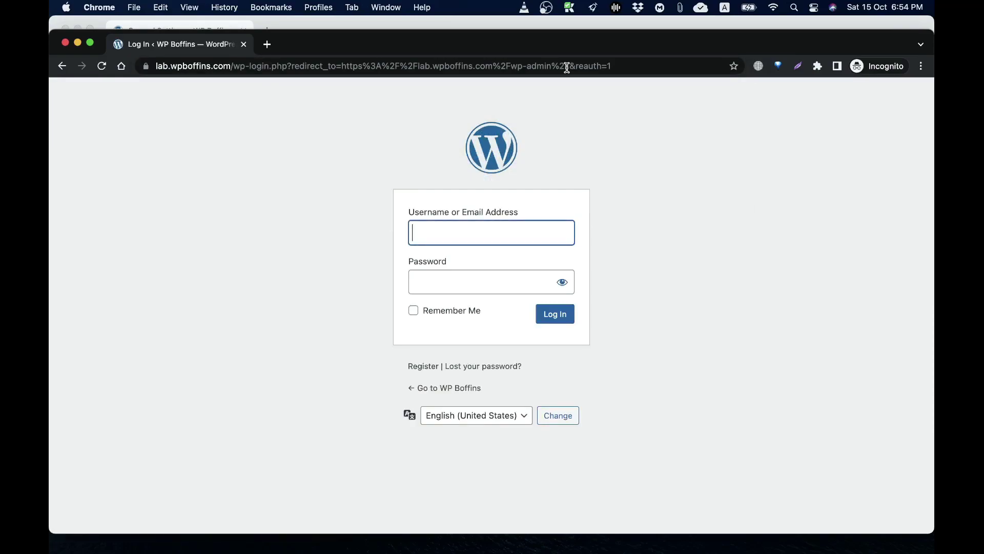
{"action": "left_click", "coordinate": [432, 371]}
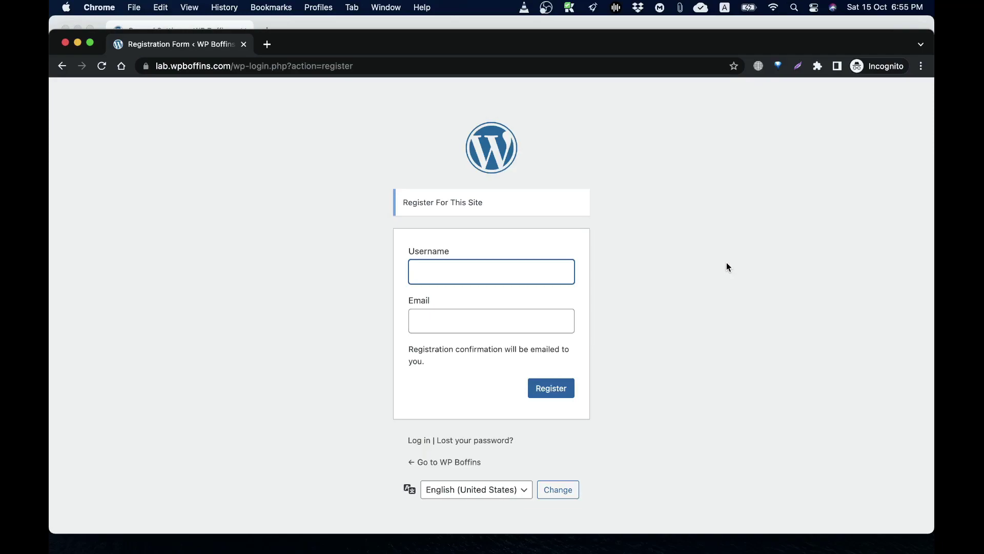
Register a new account with a username and the user's e-mail address
{"action": "type", "text": "mrmizan"}
{"action": "key", "text": "Tab"}
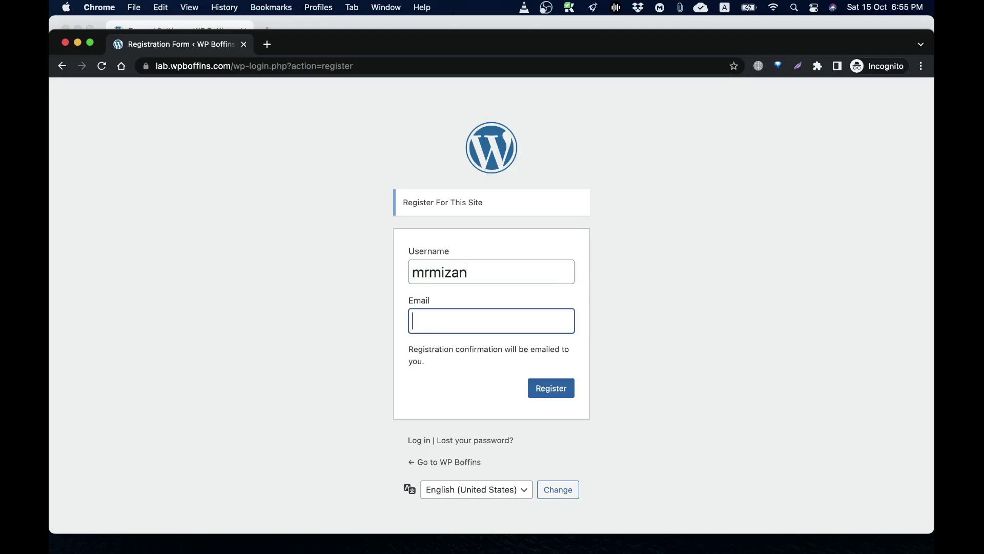
{"action": "key", "text": "Return"}
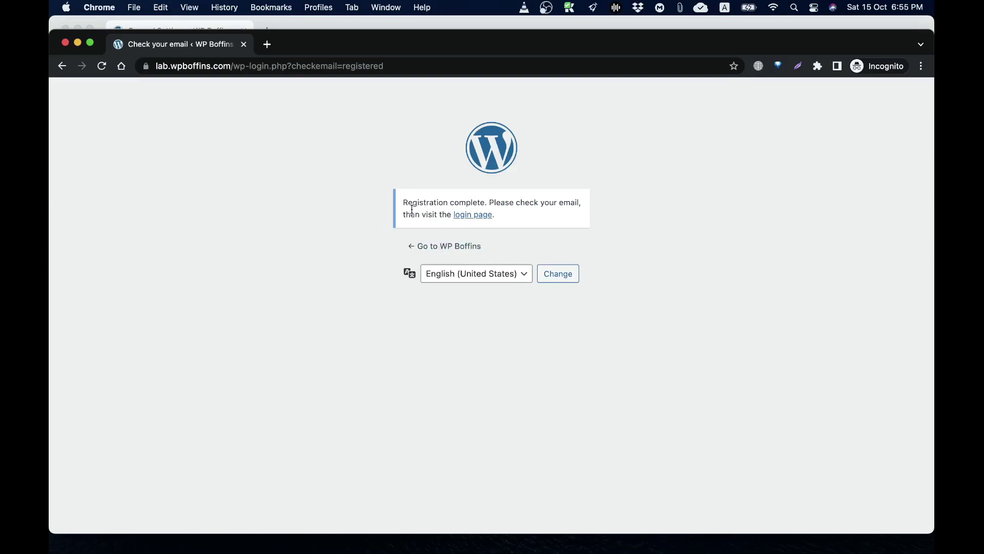
Follow the link to the login page and enter the new username
{"action": "left_click", "coordinate": [472, 215]}
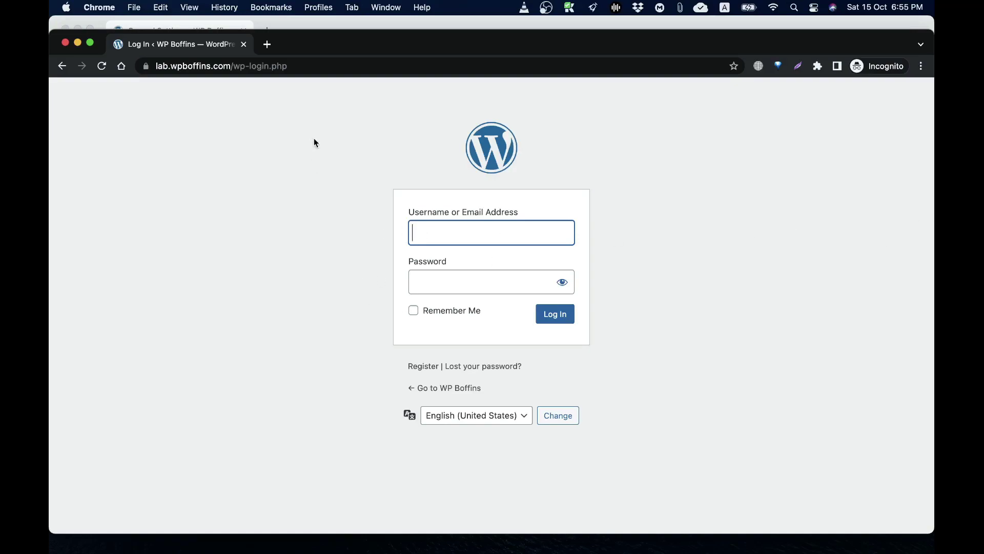
{"action": "type", "text": "mrmiz"}
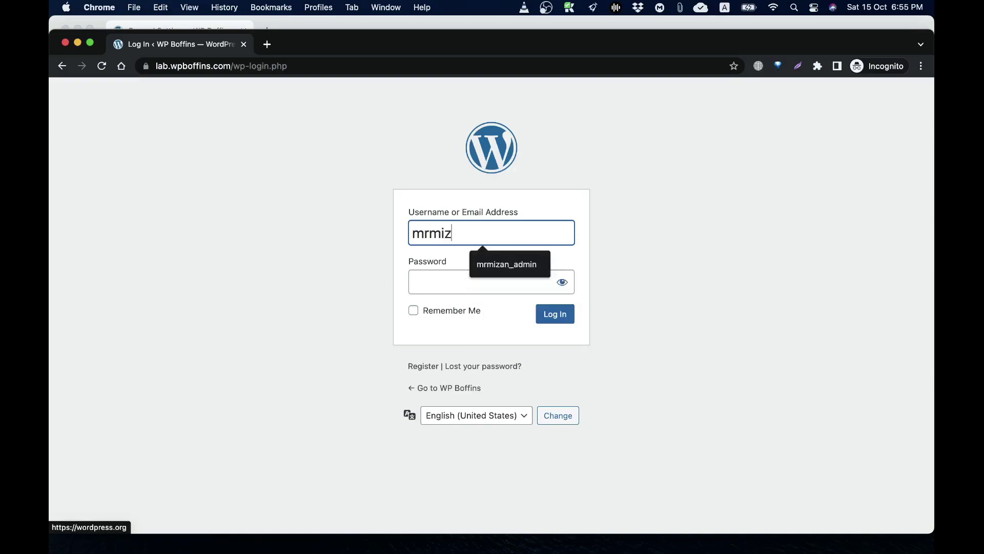
{"action": "type", "text": "an"}
{"action": "key", "text": "Tab"}
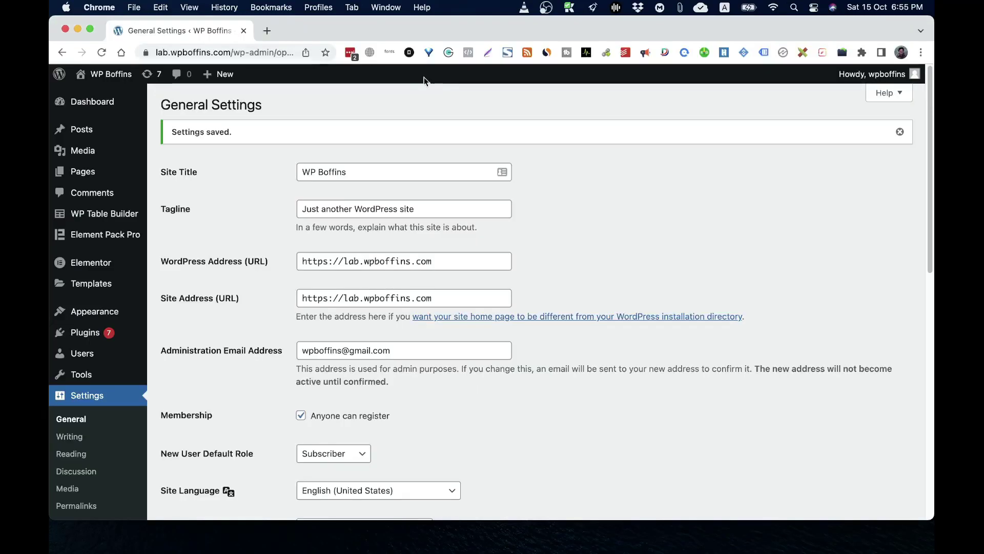
Close the private login window and bring up the set-password link's menu in the Login Details e-mail
{"action": "left_click", "coordinate": [243, 46]}
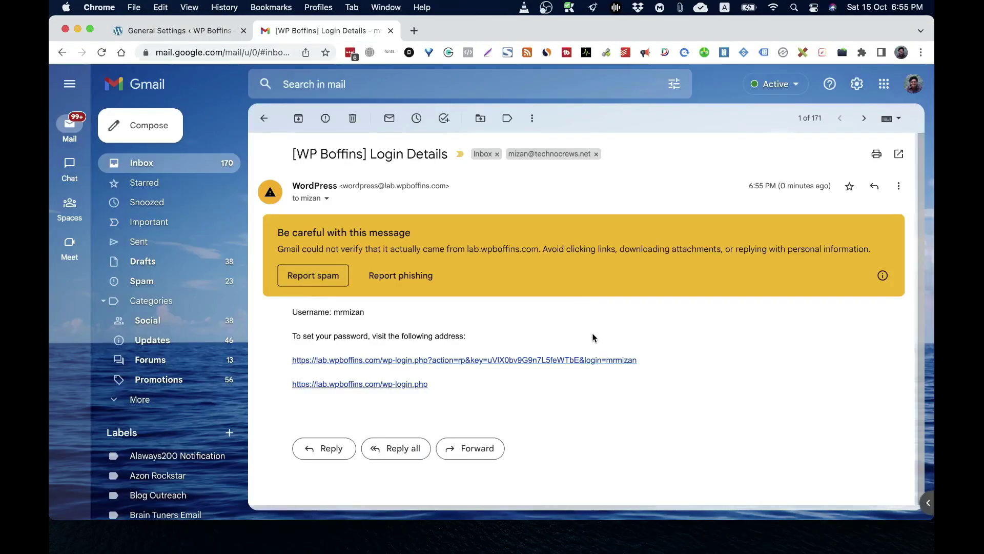
{"action": "scroll", "coordinate": [594, 337], "scroll_direction": "down", "scroll_amount": 1}
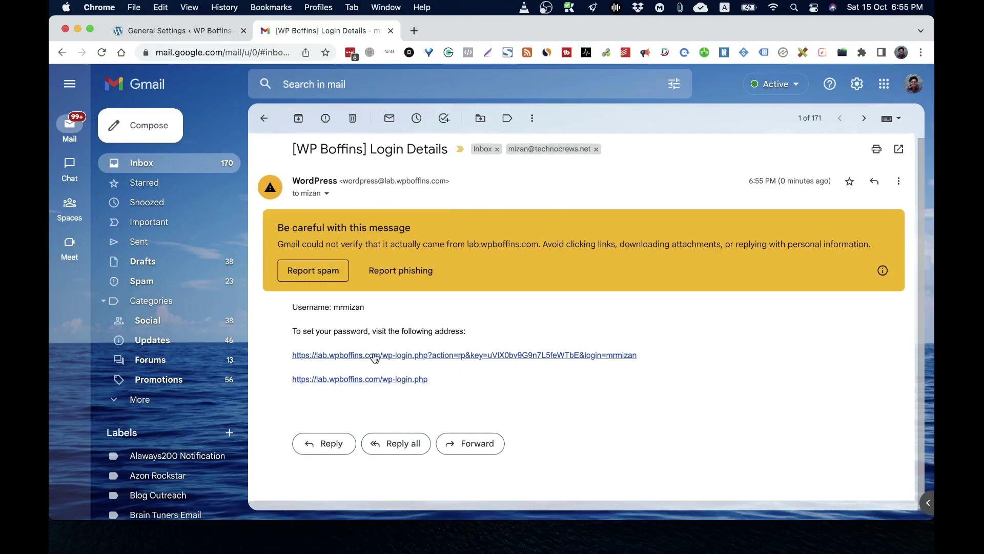
{"action": "right_click", "coordinate": [399, 355]}
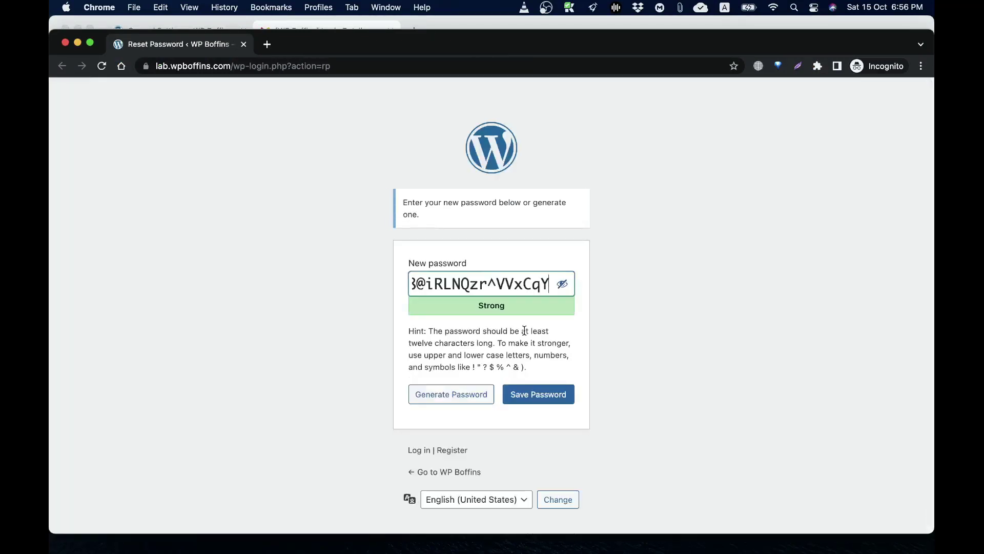
Replace the suggested password with a newly generated strong one, save it, and continue to login
{"action": "triple_click", "coordinate": [482, 281]}
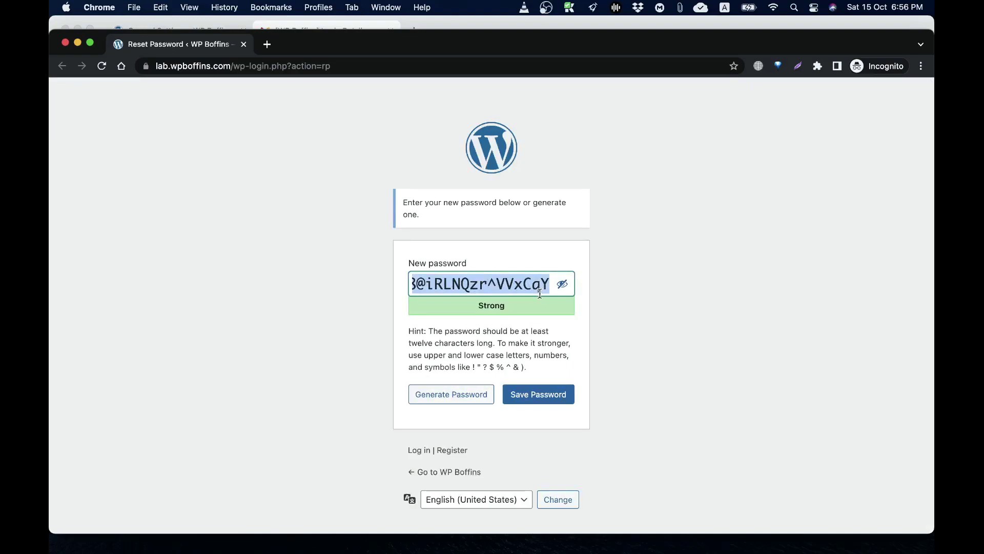
{"action": "key", "text": "BackSpace"}
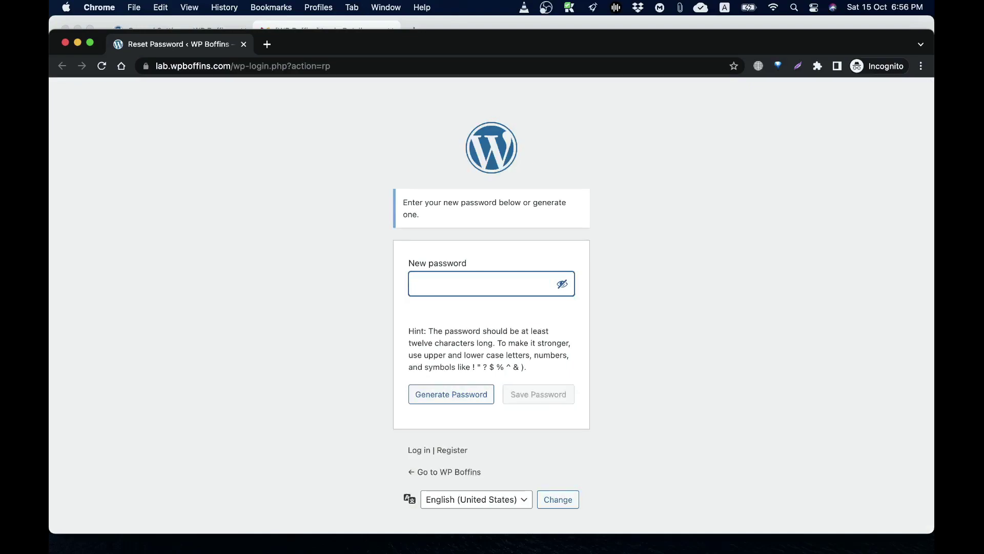
{"action": "type", "text": "ahosj"}
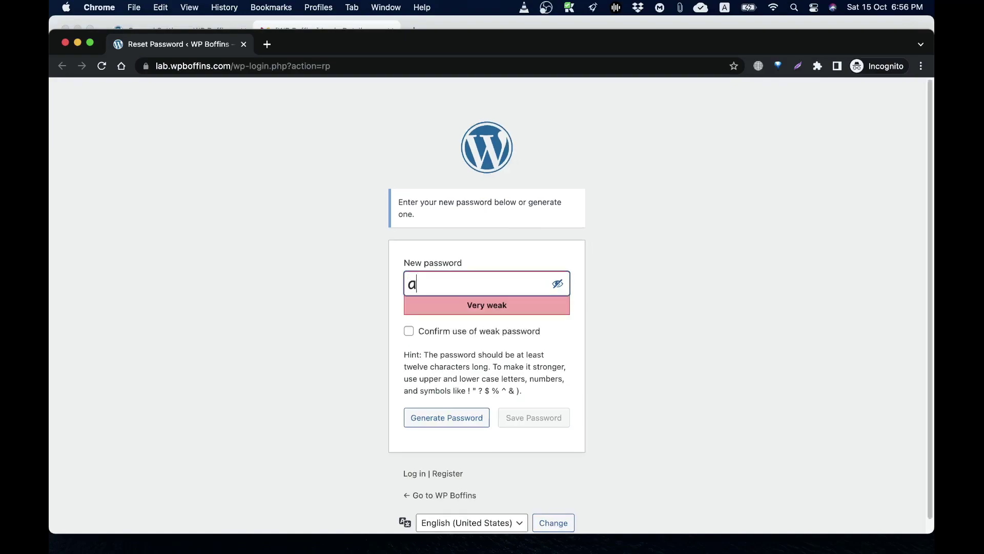
{"action": "key", "text": "BackSpace"}
{"action": "key", "text": "BackSpace"}
{"action": "key", "text": "BackSpace"}
{"action": "key", "text": "BackSpace"}
{"action": "key", "text": "BackSpace"}
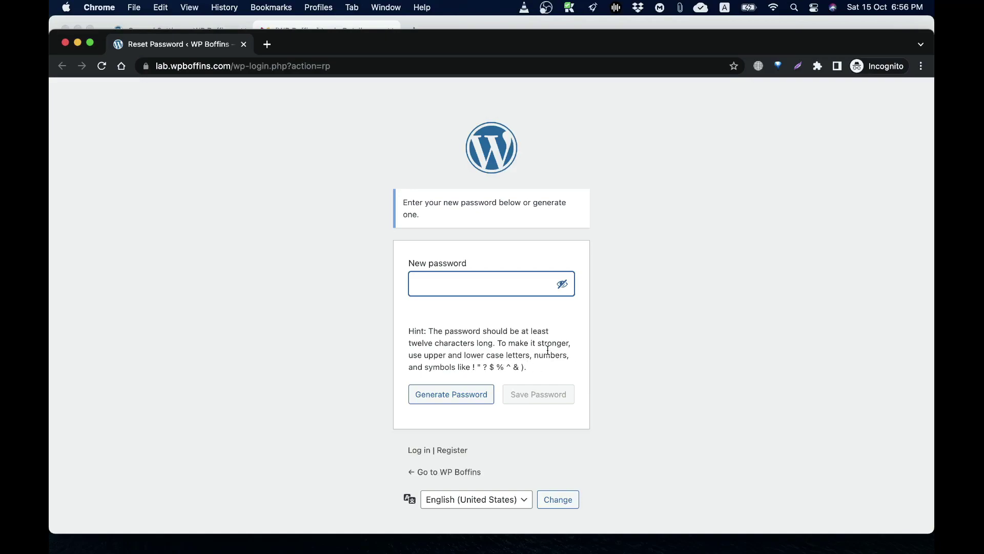
{"action": "left_click", "coordinate": [454, 398]}
{"action": "triple_click", "coordinate": [496, 289]}
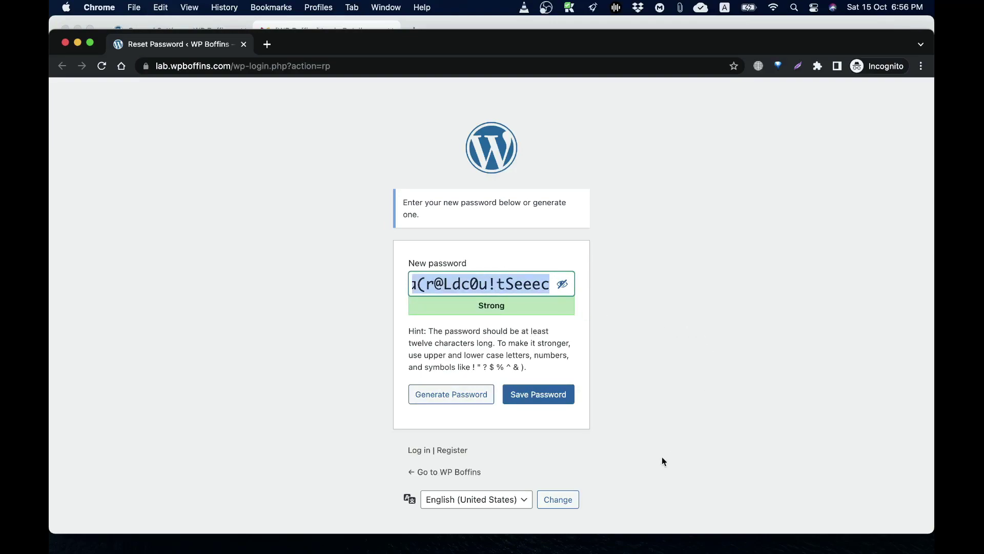
{"action": "left_click", "coordinate": [553, 400]}
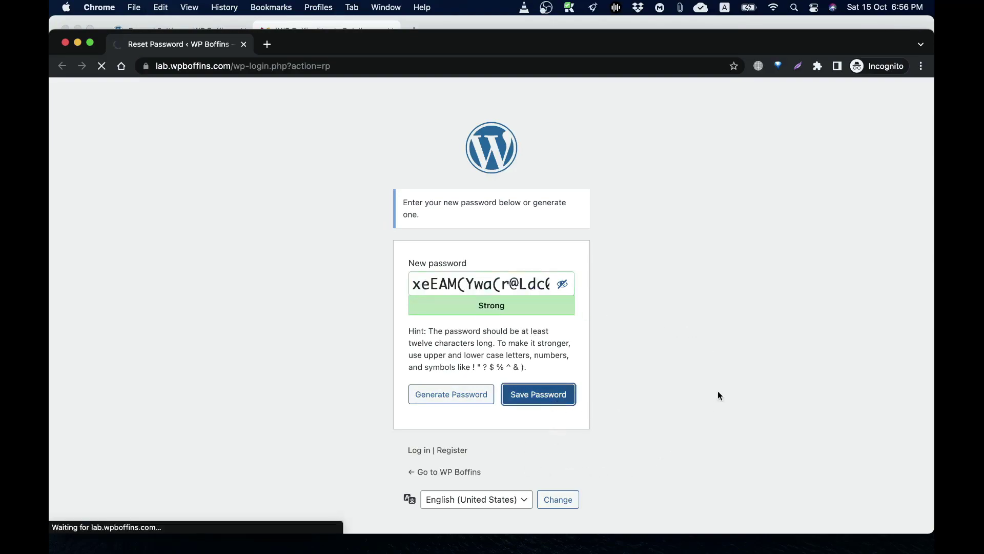
{"action": "left_click", "coordinate": [537, 203]}
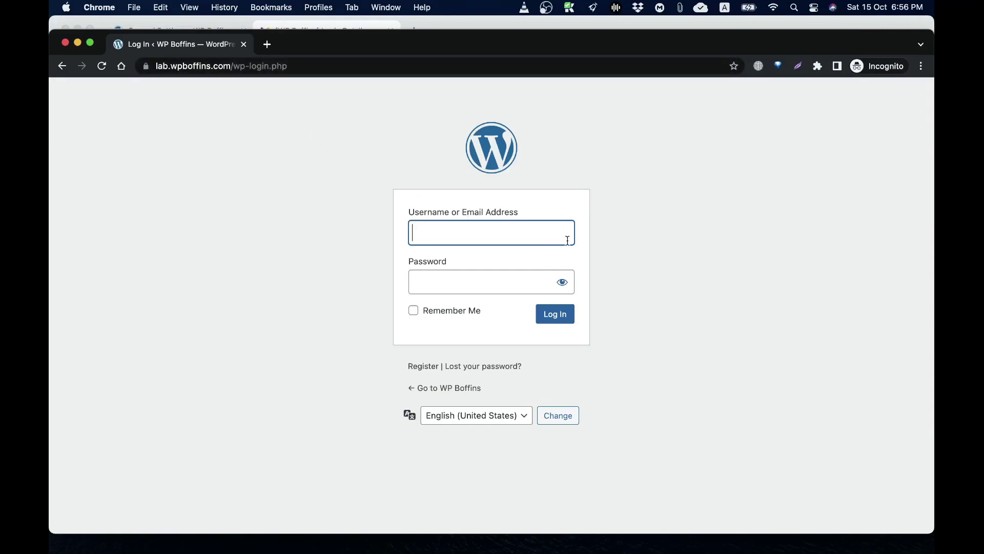
Log in as the new subscriber using the username and the pasted password
{"action": "type", "text": "mrmizan"}
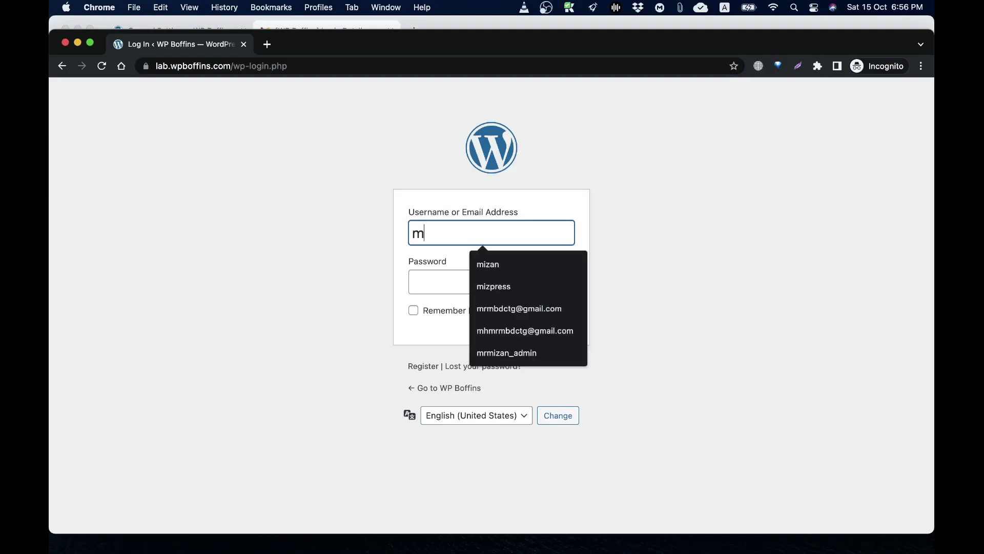
{"action": "key", "text": "Tab"}
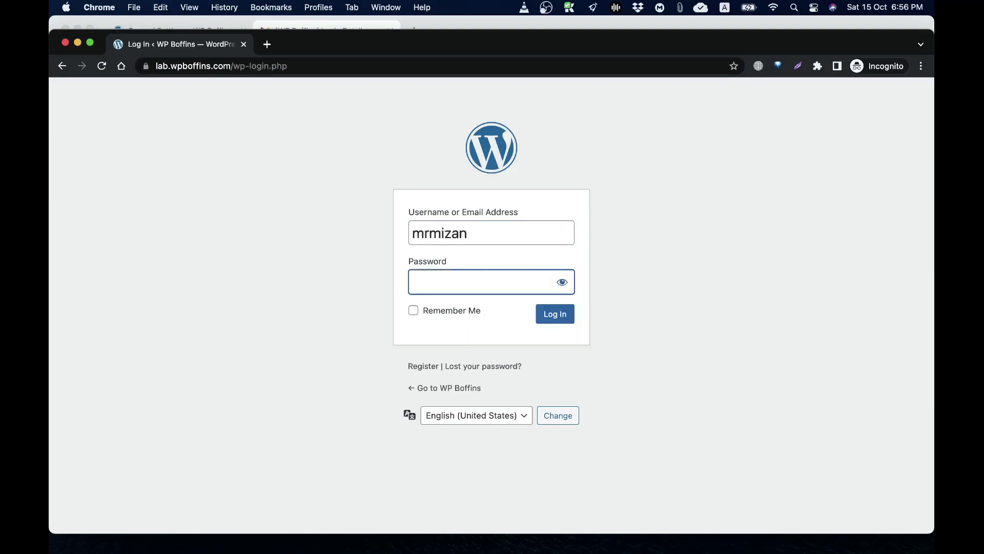
{"action": "key", "text": "super+v"}
{"action": "key", "text": "Return"}
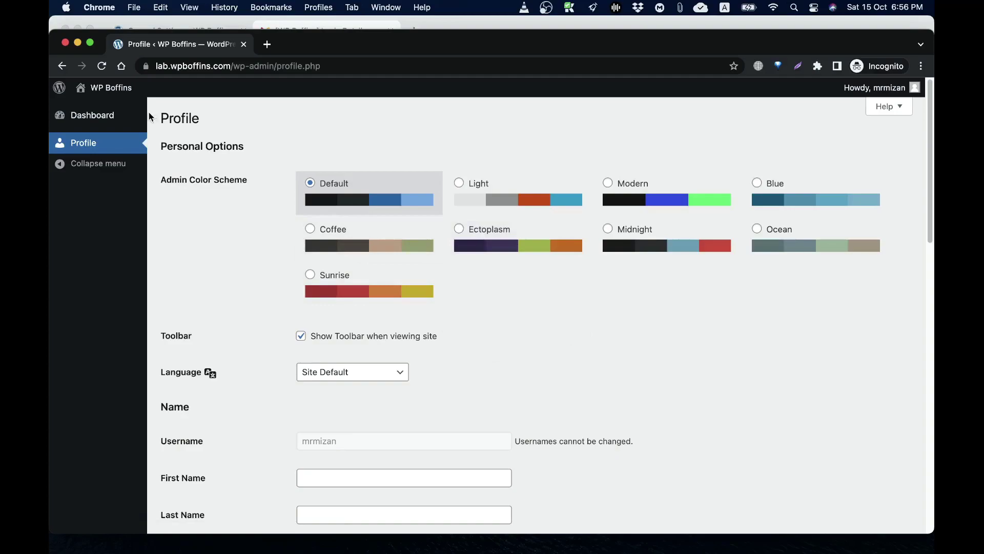
Close the subscriber's private window and check General Settings still defaults new users to Subscriber
{"action": "left_click", "coordinate": [66, 43]}
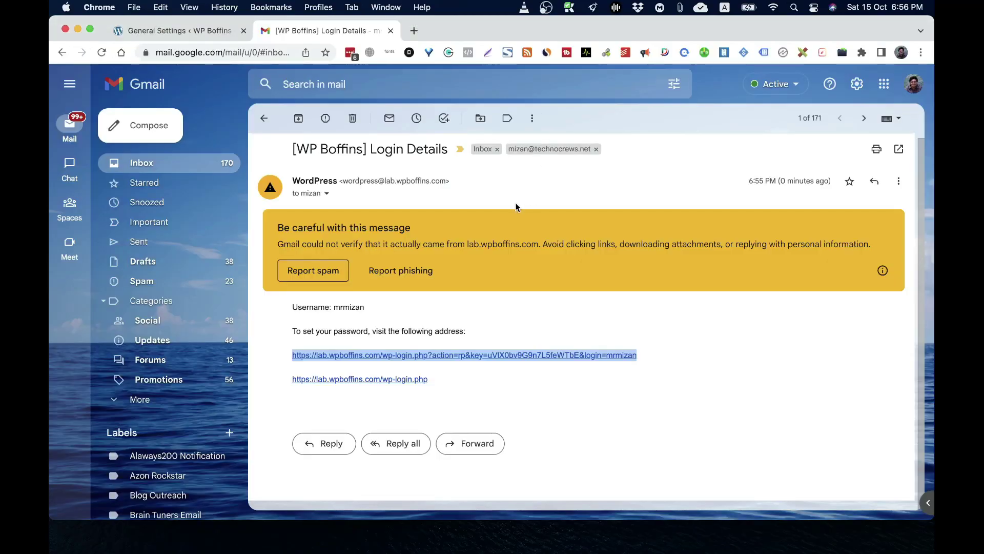
{"action": "left_click", "coordinate": [226, 30]}
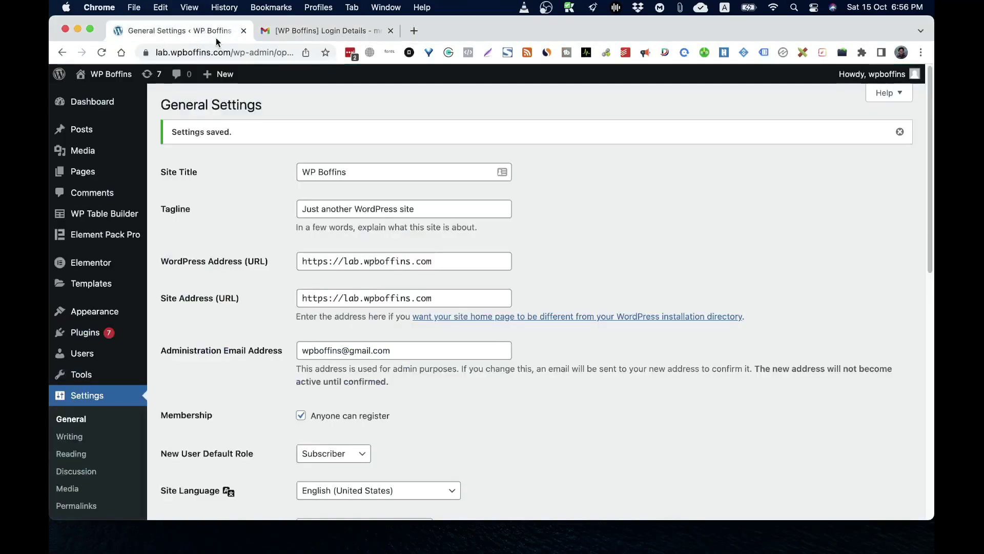
{"action": "left_click", "coordinate": [332, 459]}
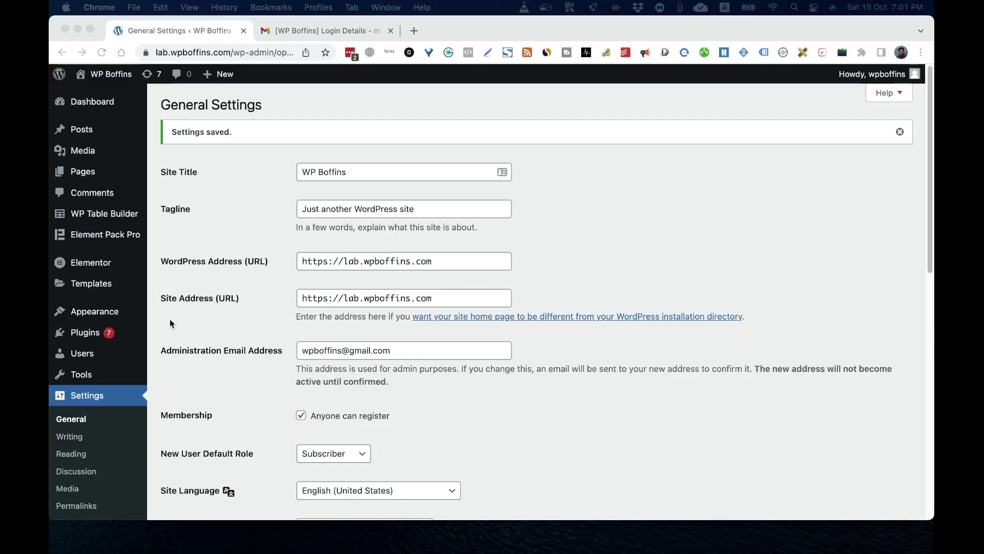
Open the administrator's Profile page from the Users menu and scroll through its settings
{"action": "mouse_move", "coordinate": [79, 351]}
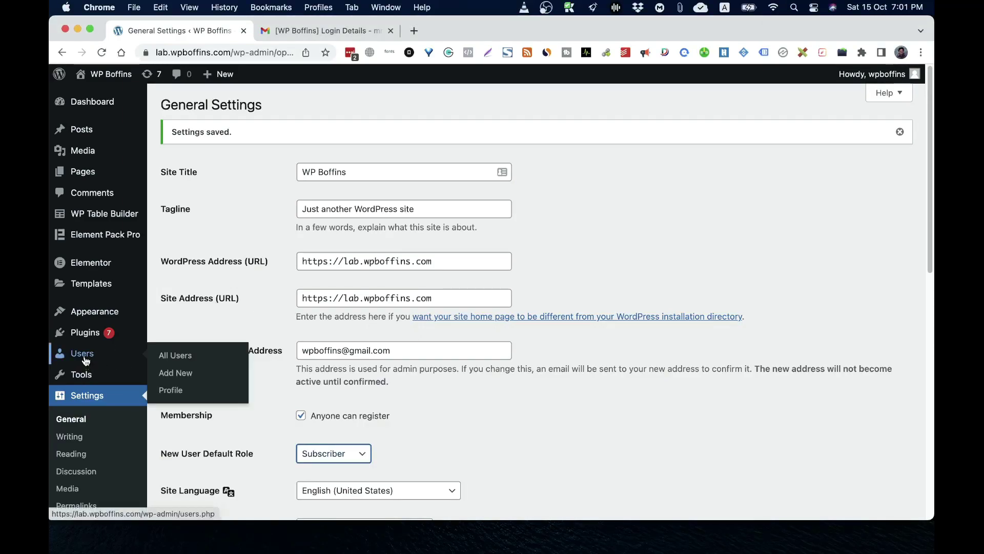
{"action": "left_click", "coordinate": [171, 391]}
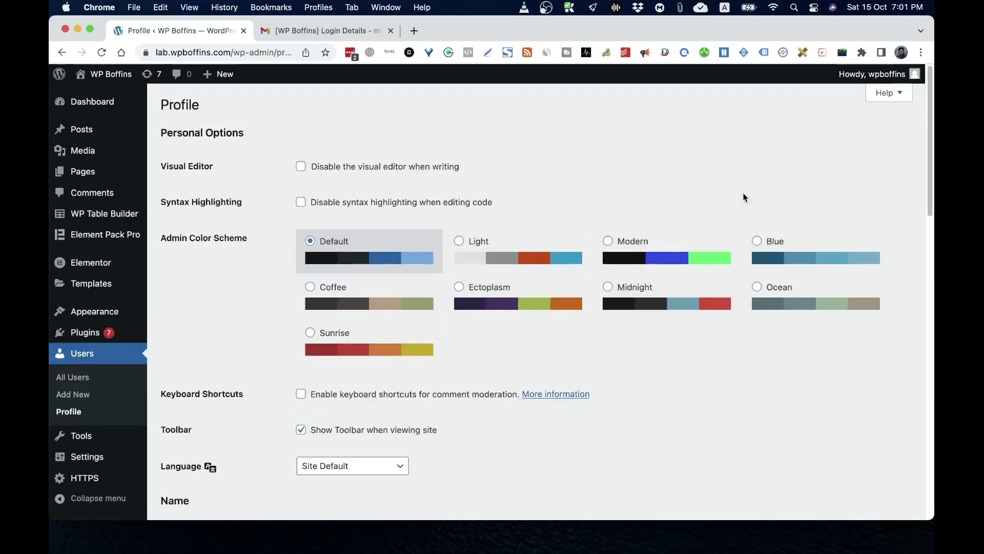
{"action": "scroll", "coordinate": [755, 341], "scroll_direction": "down", "scroll_amount": 15}
{"action": "scroll", "coordinate": [755, 340], "scroll_direction": "up", "scroll_amount": 15}
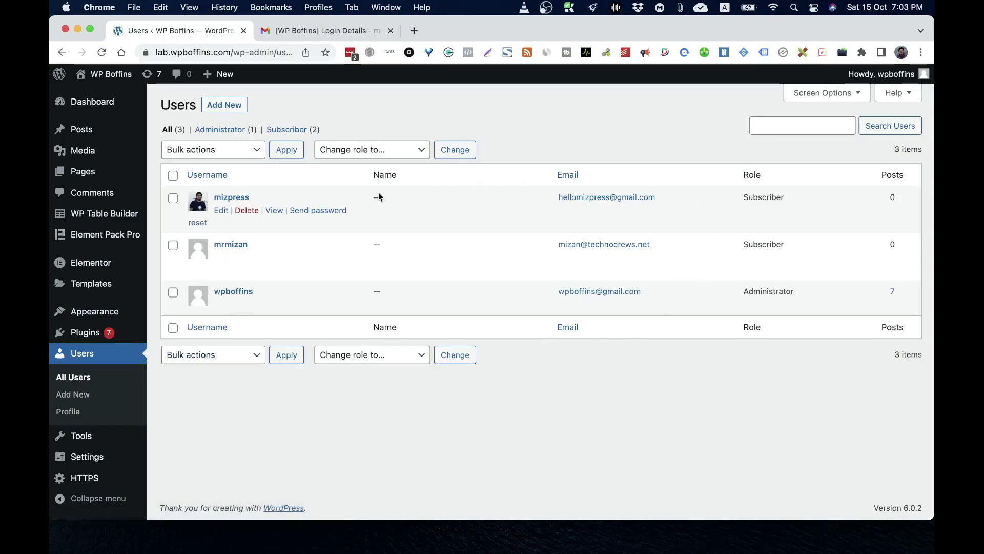
{"action": "mouse_move", "coordinate": [768, 211]}
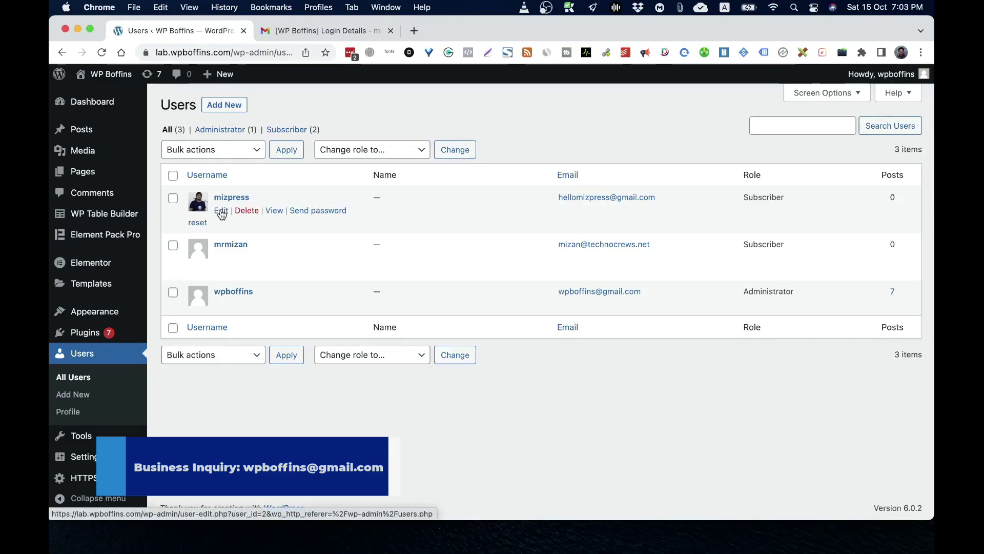
Open the first subscriber's Edit User page and scroll down to Account Management
{"action": "left_click", "coordinate": [221, 211]}
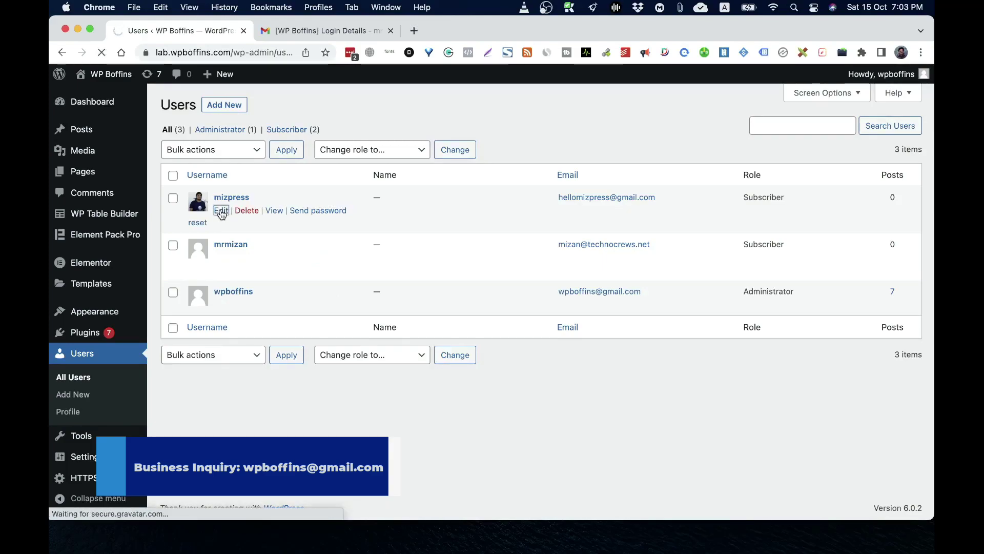
{"action": "scroll", "coordinate": [515, 291], "scroll_direction": "down", "scroll_amount": 5}
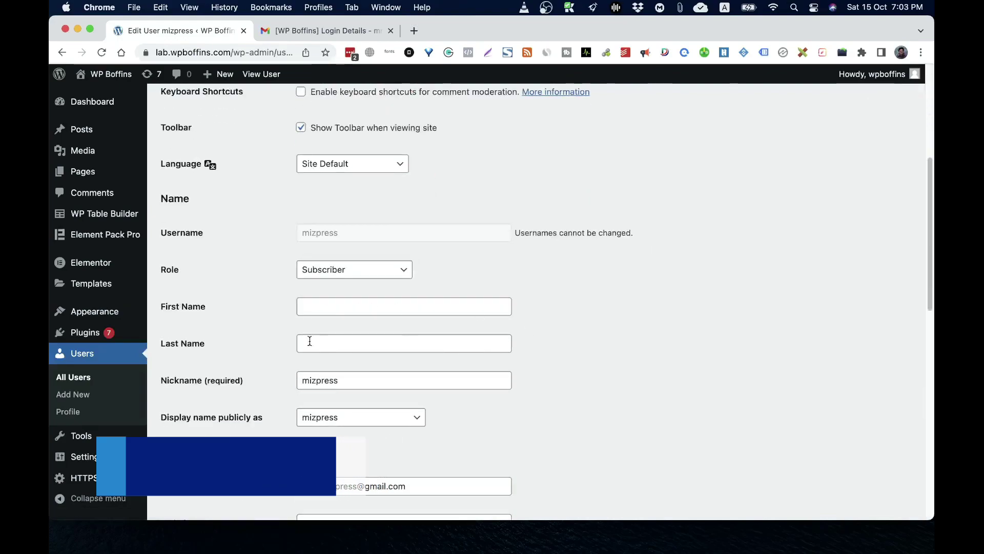
{"action": "scroll", "coordinate": [555, 362], "scroll_direction": "down", "scroll_amount": 5}
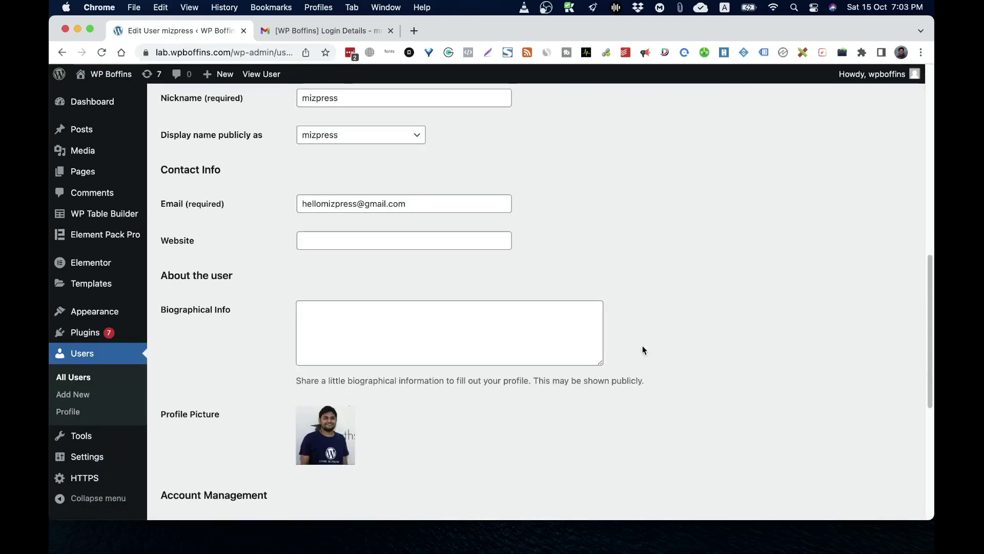
{"action": "scroll", "coordinate": [643, 350], "scroll_direction": "down", "scroll_amount": 5}
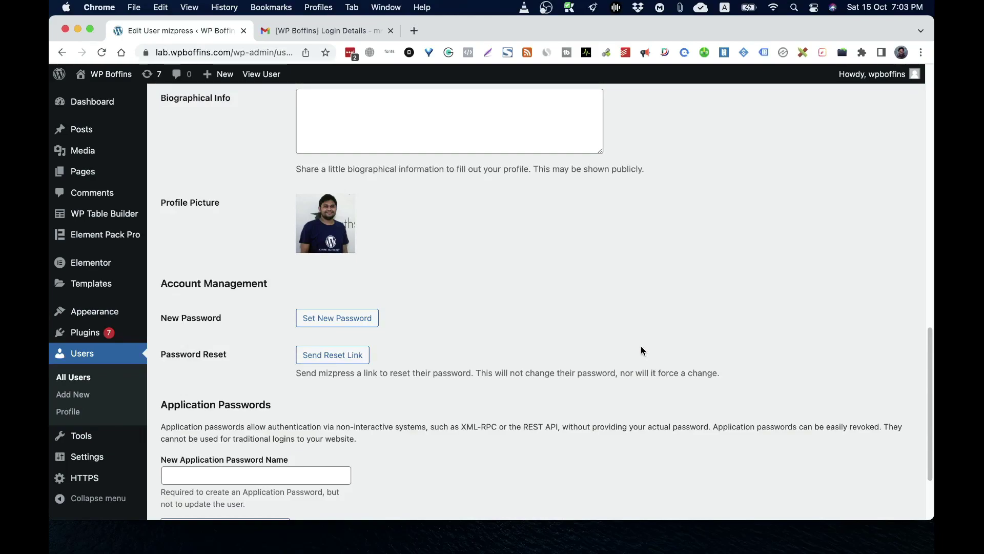
Enter a test password under Set New Password, clear it, then return to All Users
{"action": "left_click", "coordinate": [325, 322]}
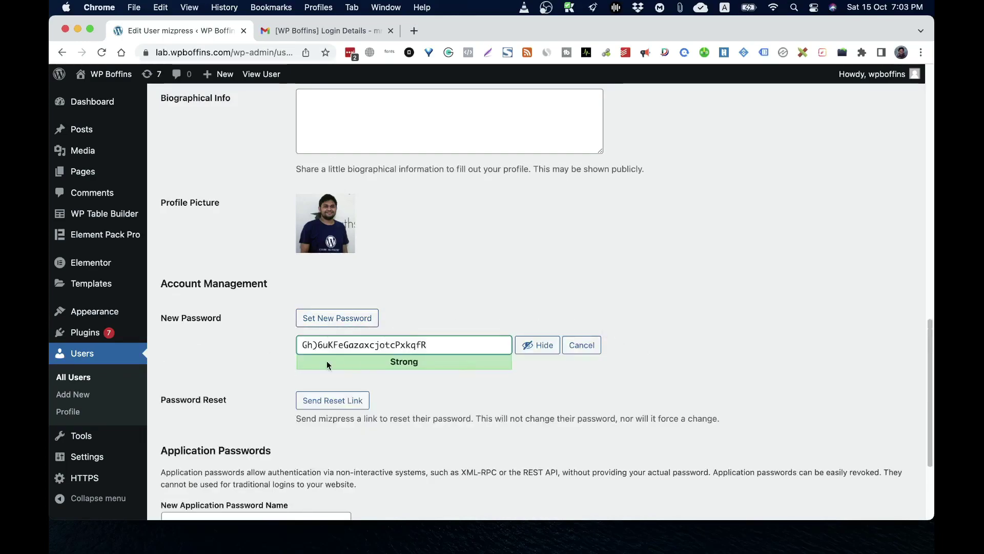
{"action": "left_click_drag", "start_coordinate": [427, 345], "coordinate": [228, 354]}
{"action": "type", "text": "sdfsdfsd"}
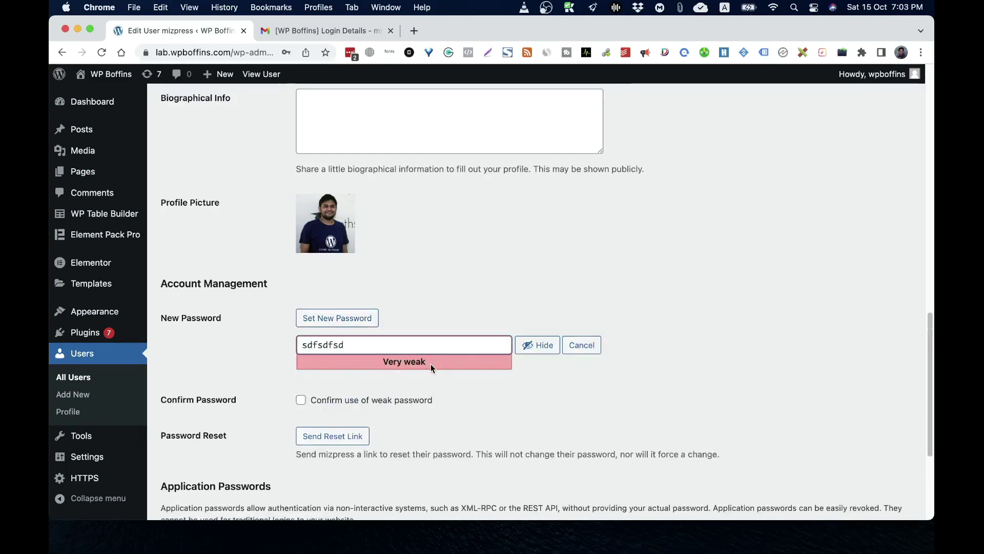
{"action": "key", "text": "super+a"}
{"action": "key", "text": "BackSpace"}
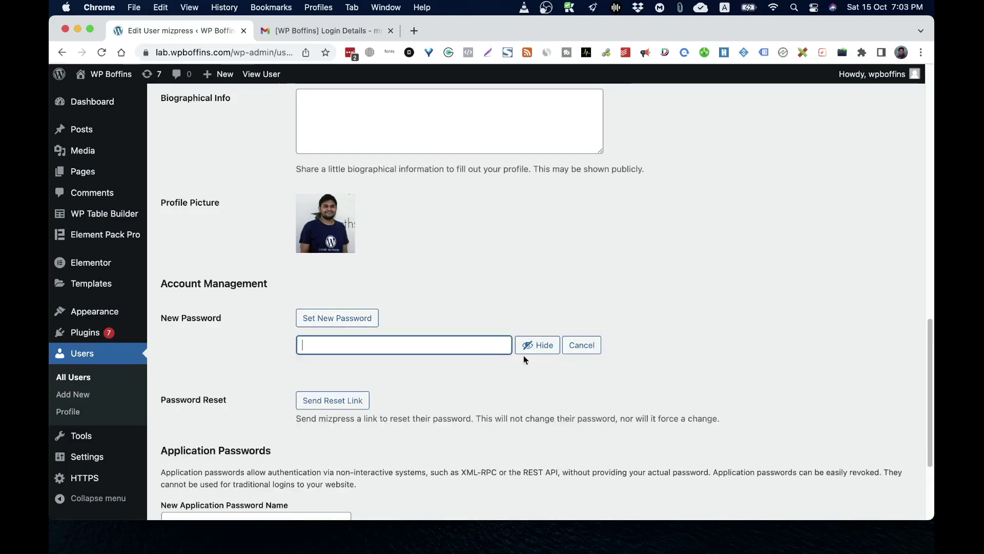
{"action": "scroll", "coordinate": [418, 313], "scroll_direction": "down", "scroll_amount": 1}
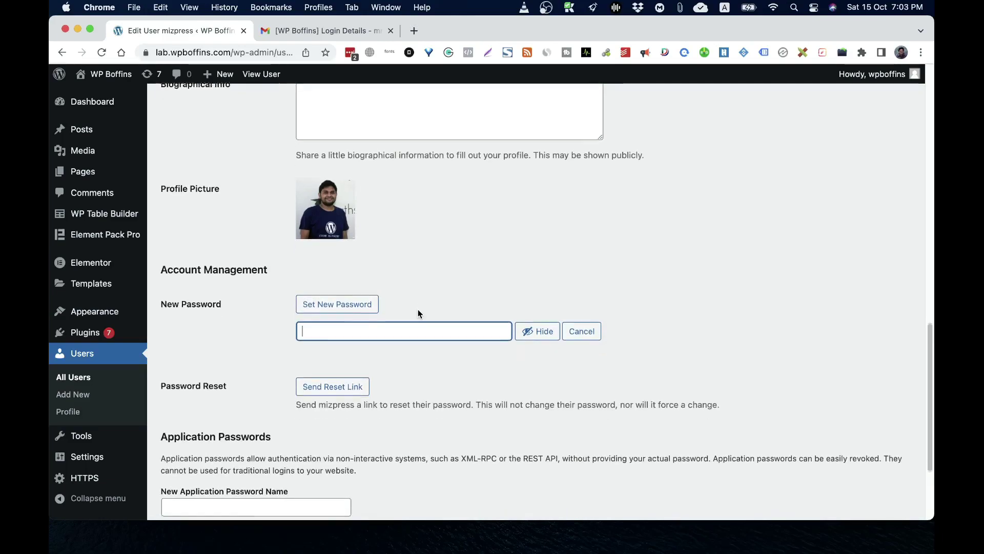
{"action": "scroll", "coordinate": [420, 312], "scroll_direction": "up", "scroll_amount": 2}
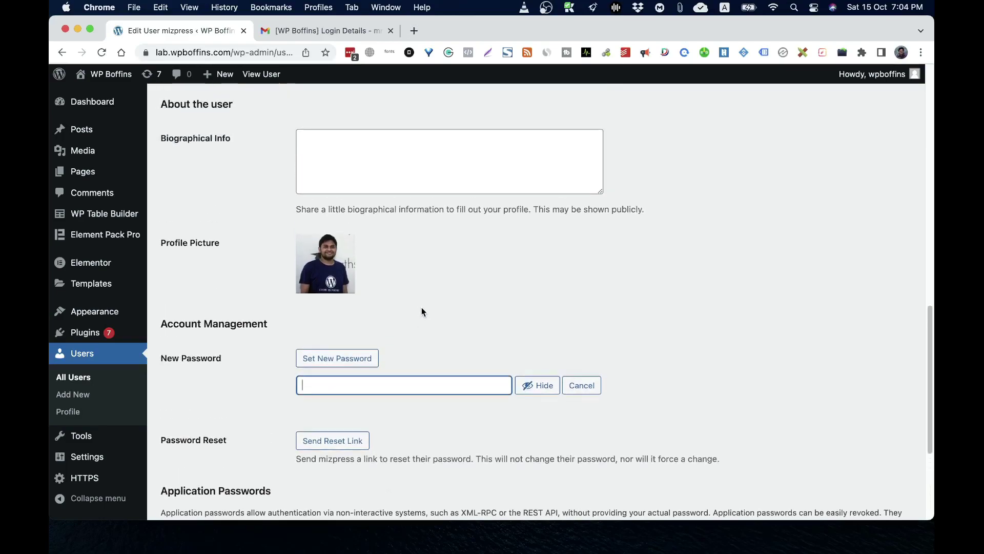
{"action": "scroll", "coordinate": [421, 310], "scroll_direction": "down", "scroll_amount": 4}
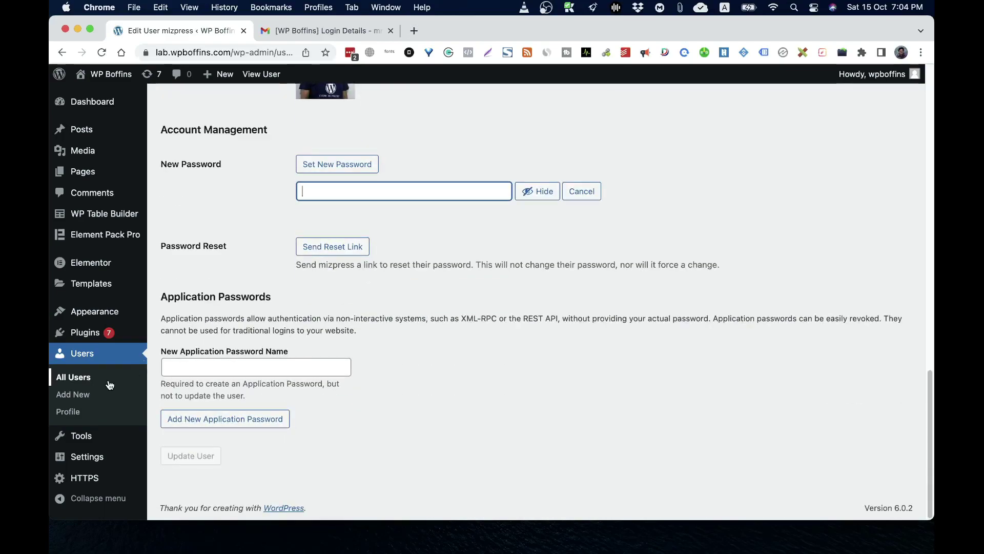
{"action": "left_click", "coordinate": [80, 378]}
Leave the profile unsaved and start deleting the second subscriber account
{"action": "left_click", "coordinate": [548, 225]}
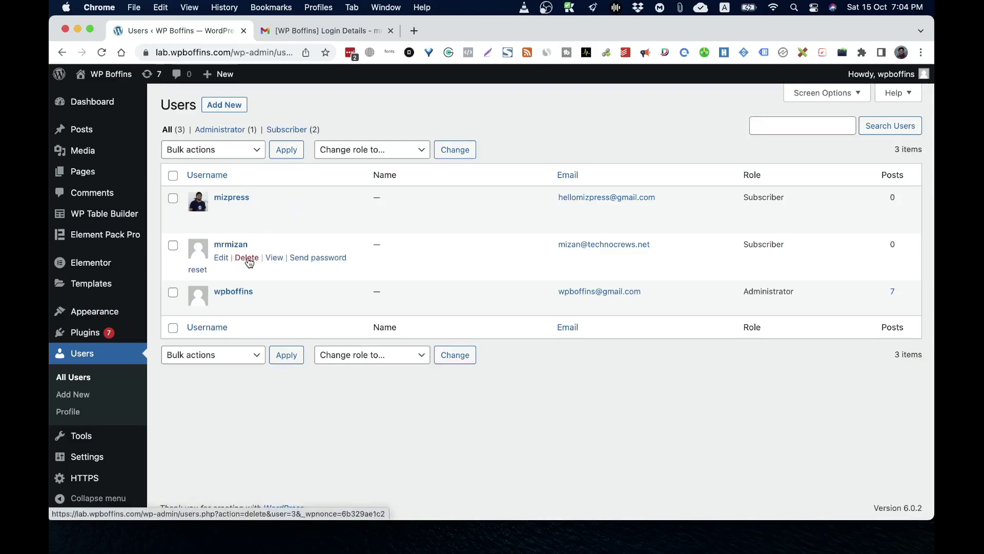
{"action": "left_click", "coordinate": [248, 258]}
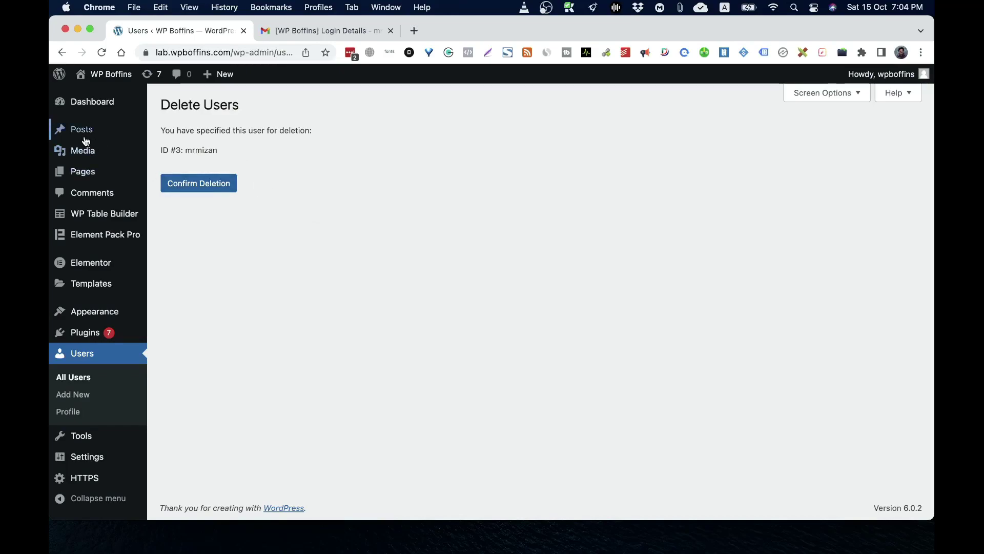
Review the post's Author dropdown twice, leaving the administrator as author
{"action": "mouse_move", "coordinate": [88, 134]}
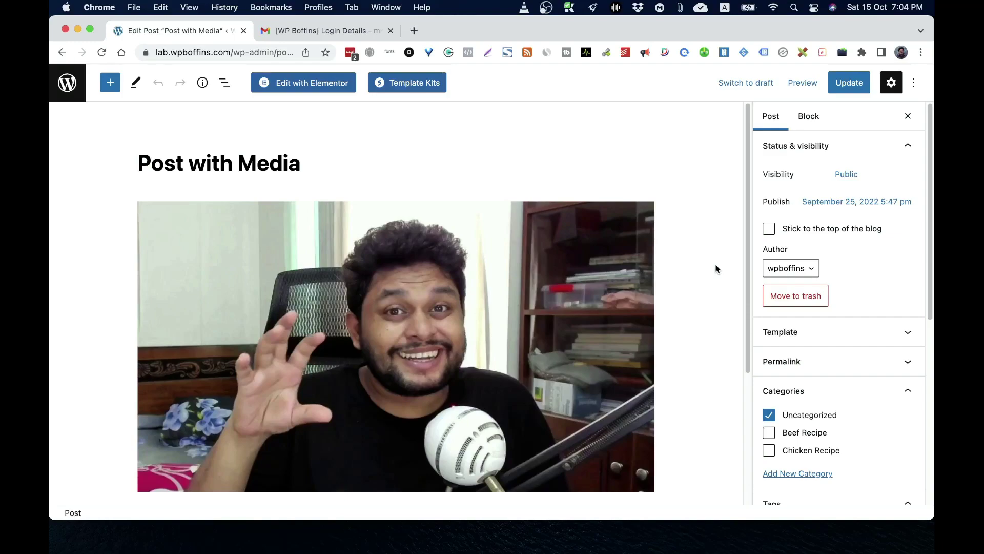
{"action": "scroll", "coordinate": [859, 349], "scroll_direction": "down", "scroll_amount": 10}
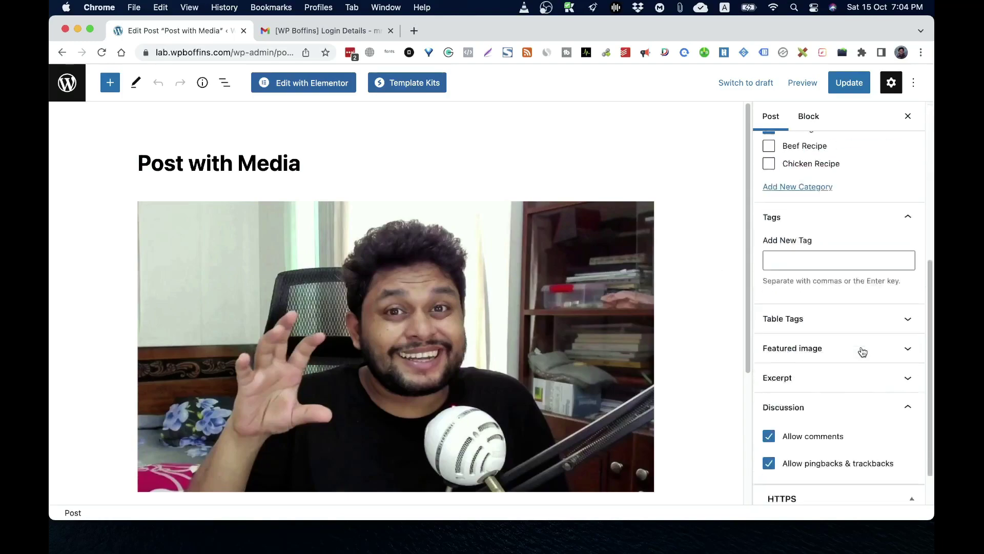
{"action": "scroll", "coordinate": [523, 345], "scroll_direction": "down", "scroll_amount": 3}
{"action": "scroll", "coordinate": [914, 305], "scroll_direction": "up", "scroll_amount": 10}
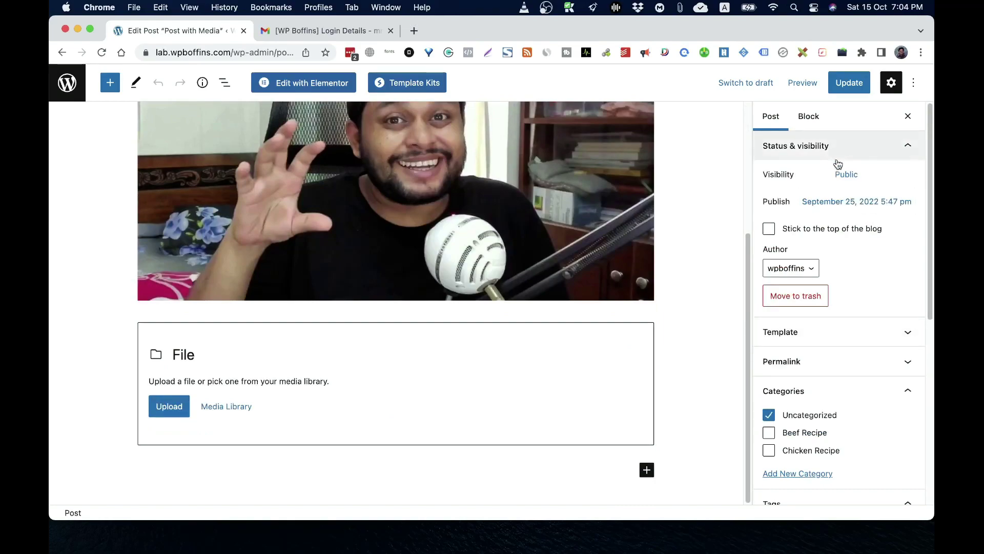
{"action": "scroll", "coordinate": [863, 299], "scroll_direction": "down", "scroll_amount": 8}
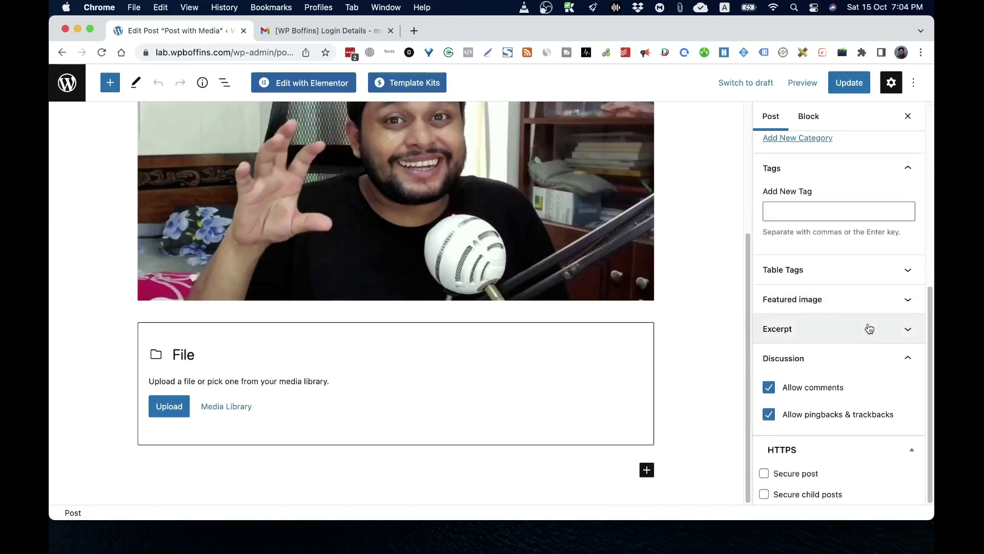
{"action": "scroll", "coordinate": [868, 328], "scroll_direction": "up", "scroll_amount": 8}
{"action": "scroll", "coordinate": [574, 312], "scroll_direction": "up", "scroll_amount": 5}
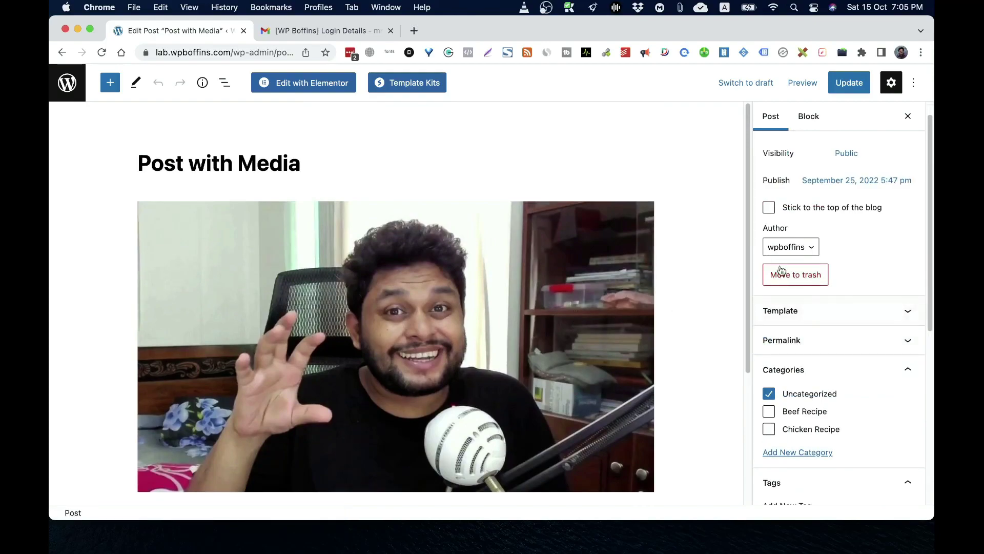
{"action": "left_click", "coordinate": [790, 248]}
{"action": "left_click", "coordinate": [793, 252]}
{"action": "left_click", "coordinate": [804, 248]}
{"action": "left_click", "coordinate": [805, 250]}
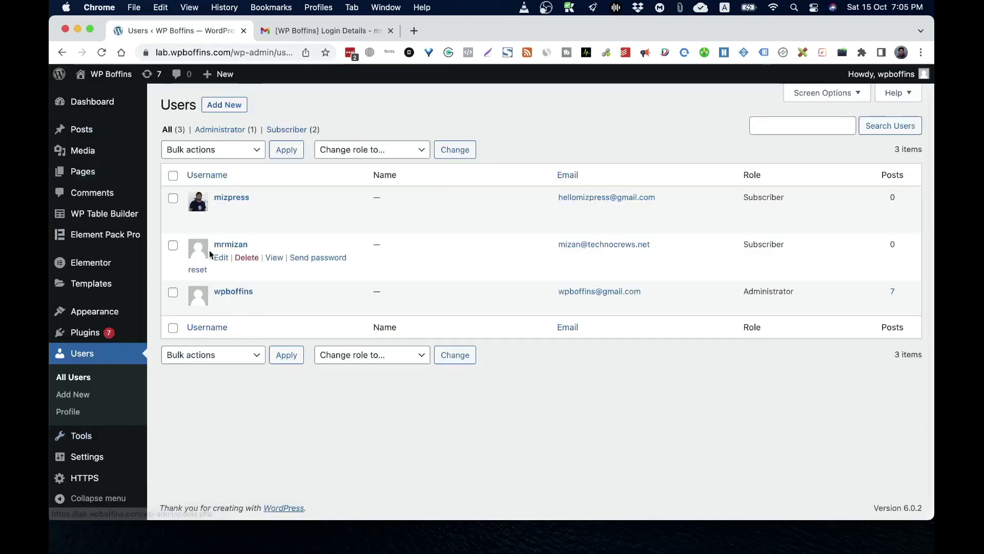
Change the middle subscriber's role from Subscriber to Author and click Update User
{"action": "left_click", "coordinate": [222, 258]}
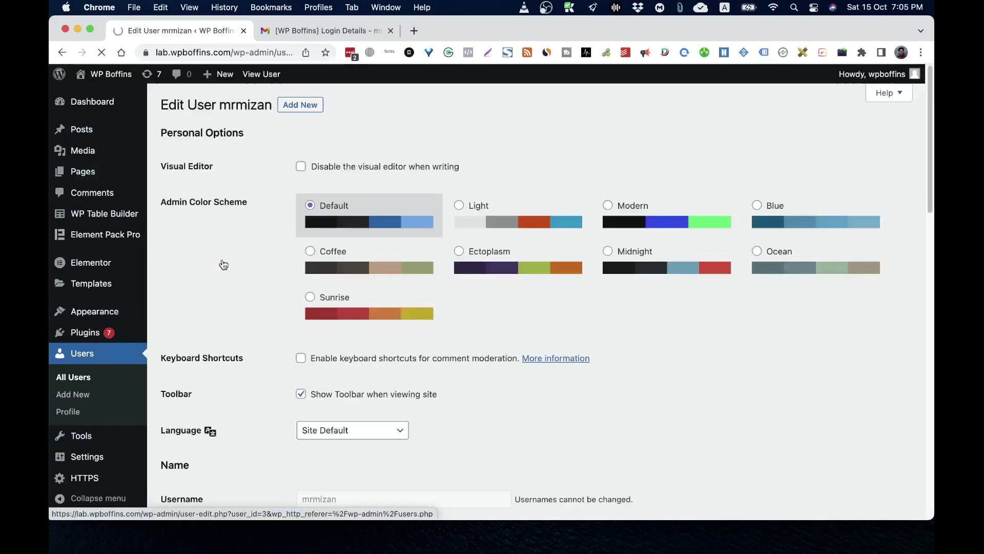
{"action": "scroll", "coordinate": [540, 403], "scroll_direction": "down", "scroll_amount": 5}
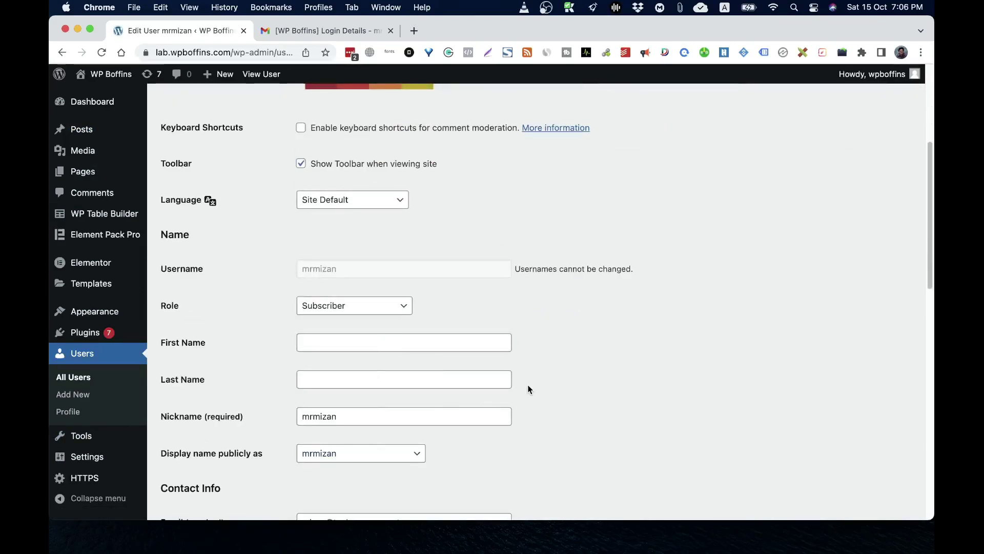
{"action": "left_click", "coordinate": [347, 309]}
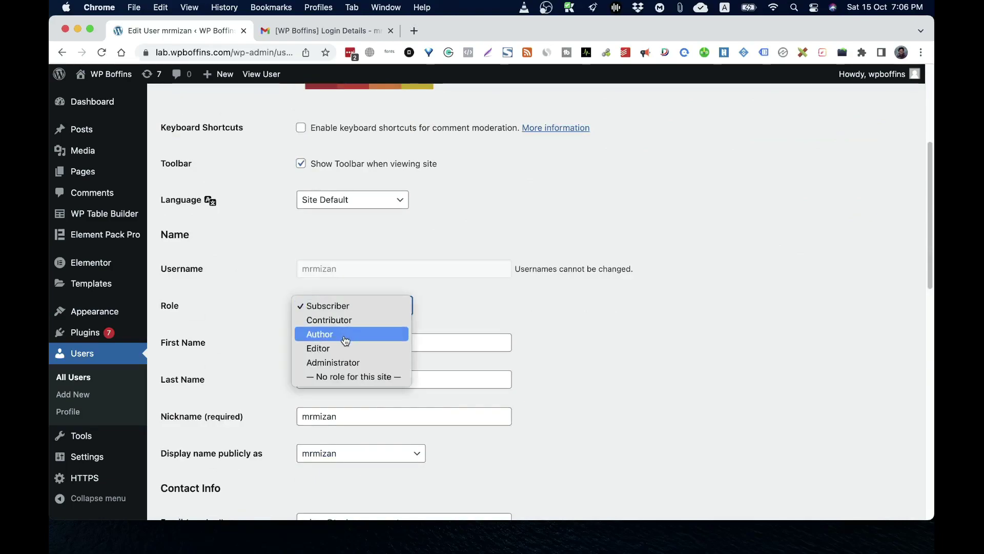
{"action": "left_click", "coordinate": [346, 334]}
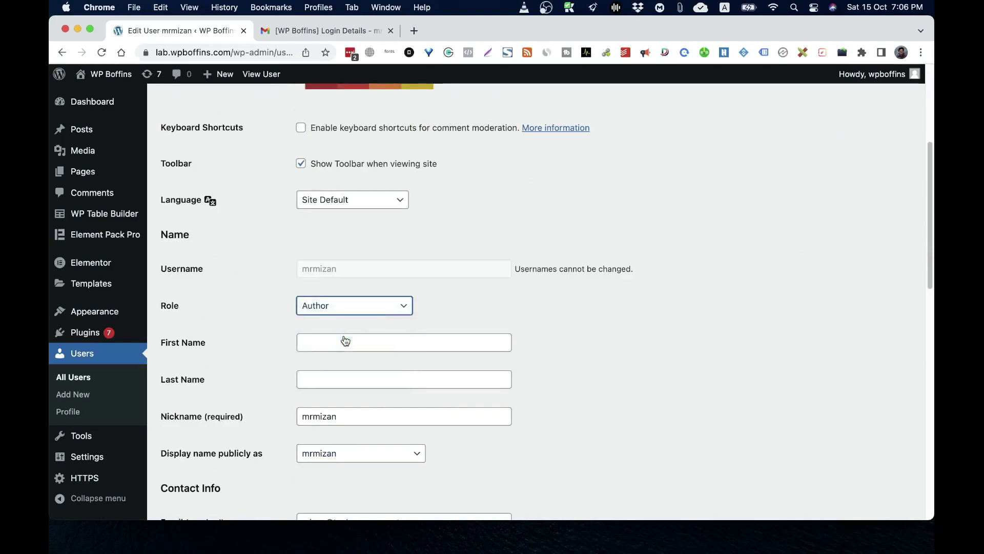
{"action": "scroll", "coordinate": [419, 368], "scroll_direction": "down", "scroll_amount": 10}
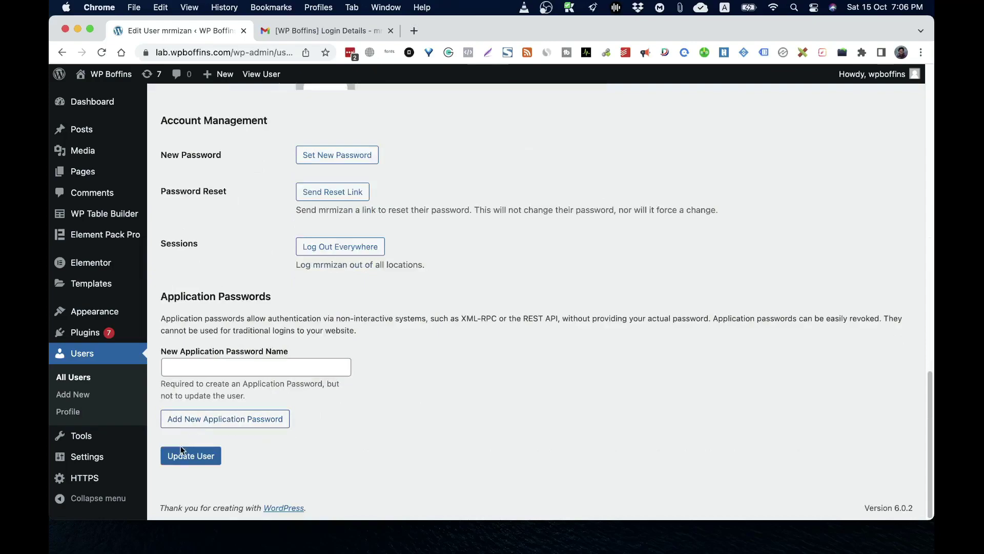
{"action": "left_click", "coordinate": [191, 456]}
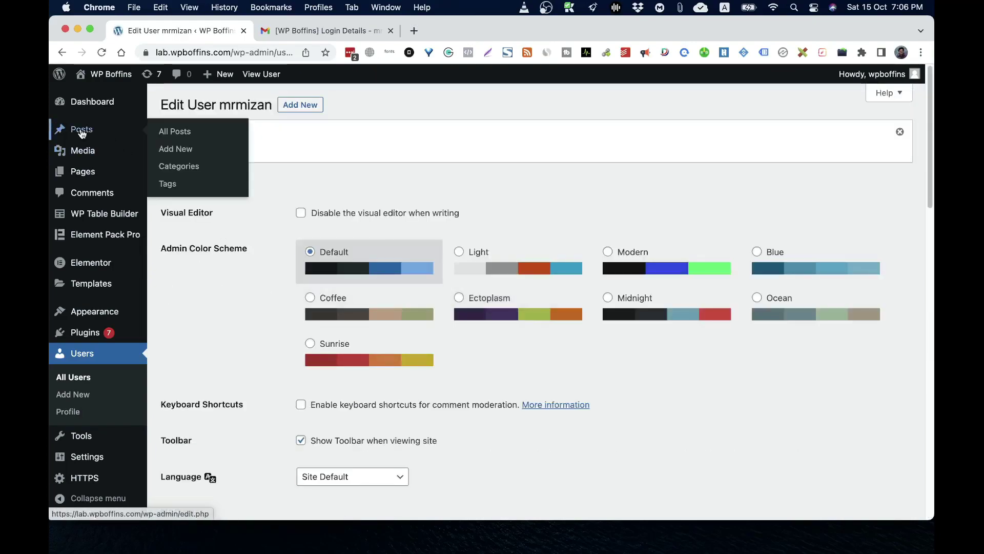
Set the promoted Author as author of '¡Hola Mundo!' and update the post
{"action": "left_click", "coordinate": [81, 132]}
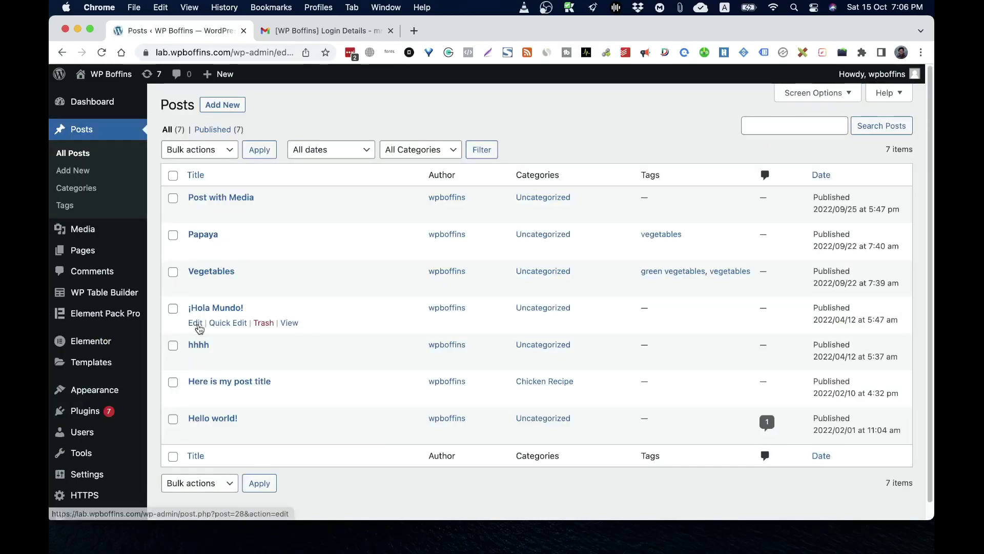
{"action": "left_click", "coordinate": [198, 325]}
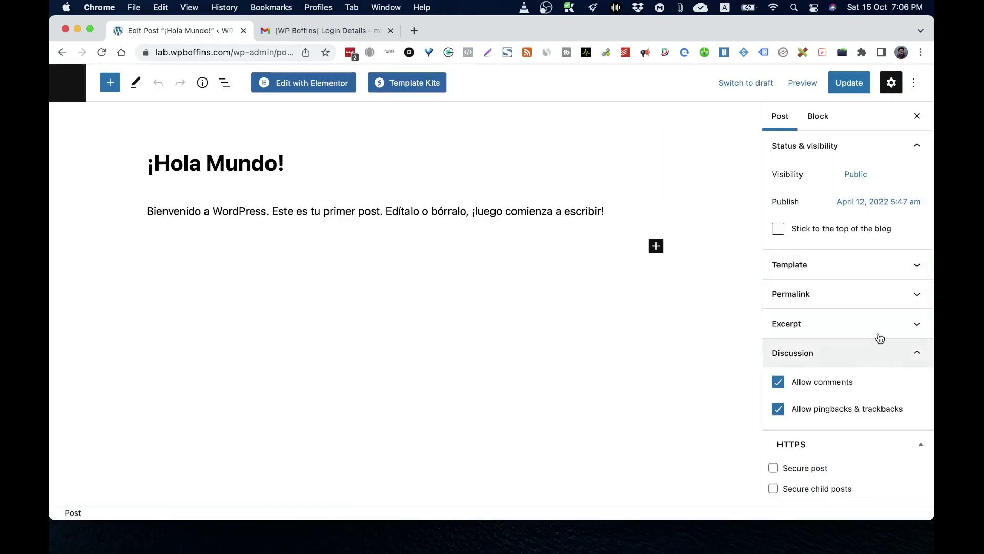
{"action": "left_click", "coordinate": [803, 278]}
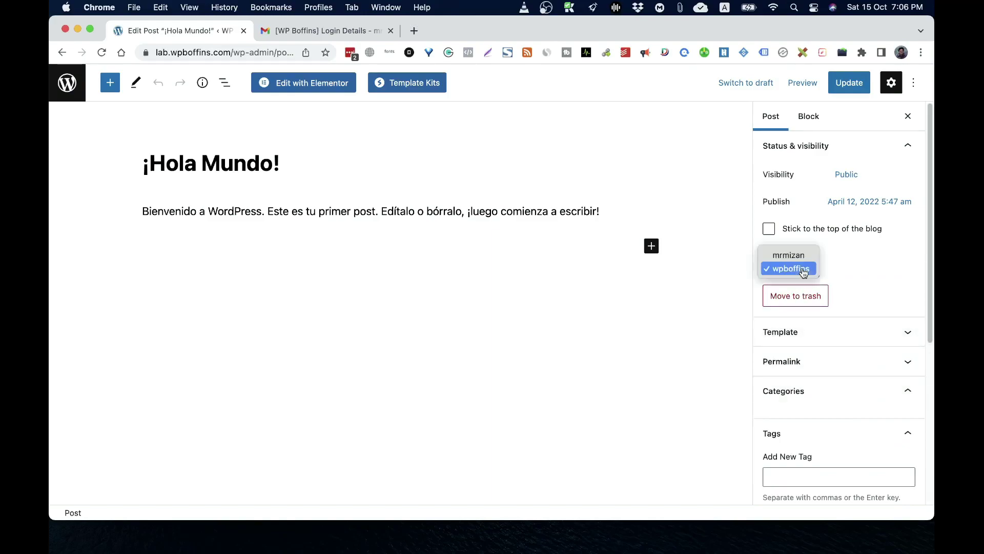
{"action": "left_click", "coordinate": [787, 256]}
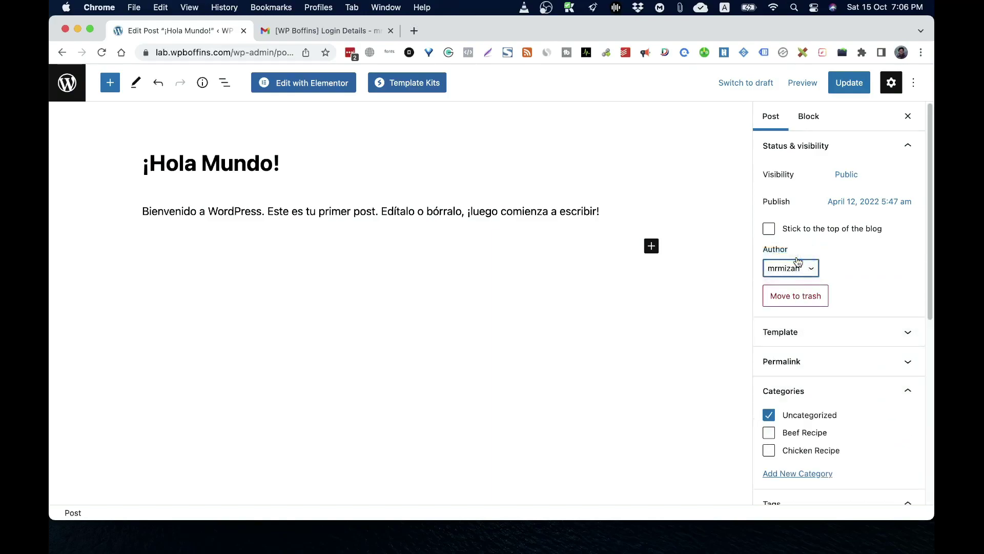
{"action": "left_click", "coordinate": [854, 88]}
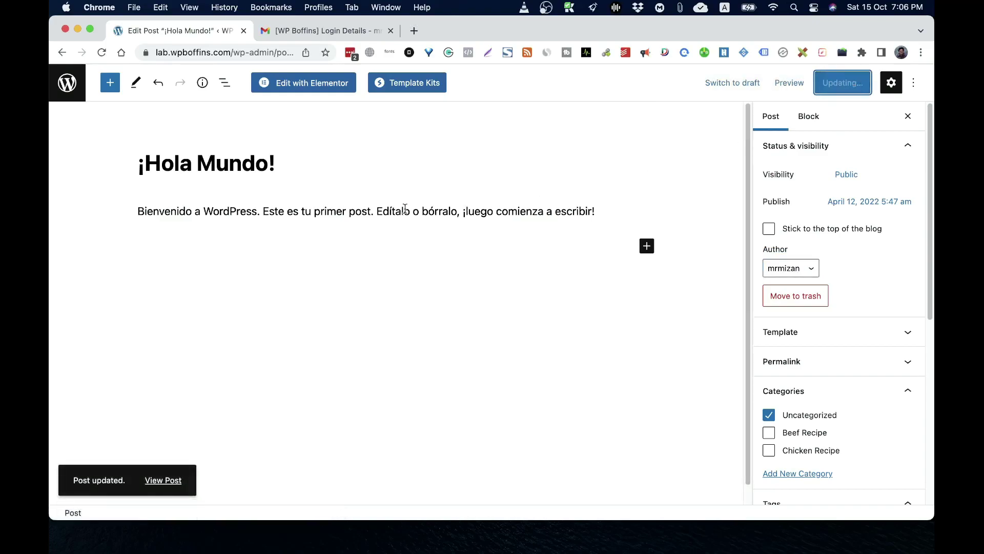
{"action": "left_click", "coordinate": [71, 97]}
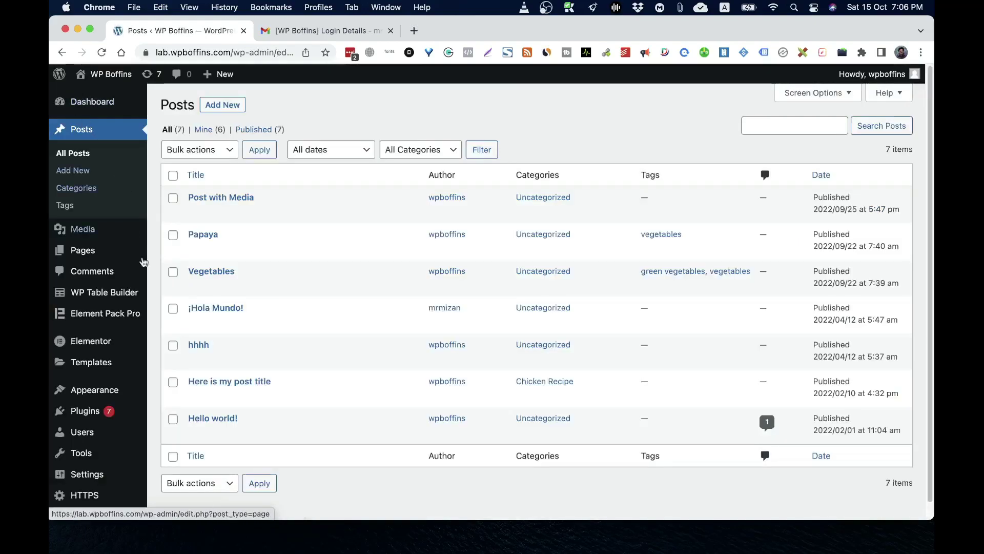
Delete the Author account, attributing all its content to the remaining subscriber
{"action": "left_click", "coordinate": [83, 432]}
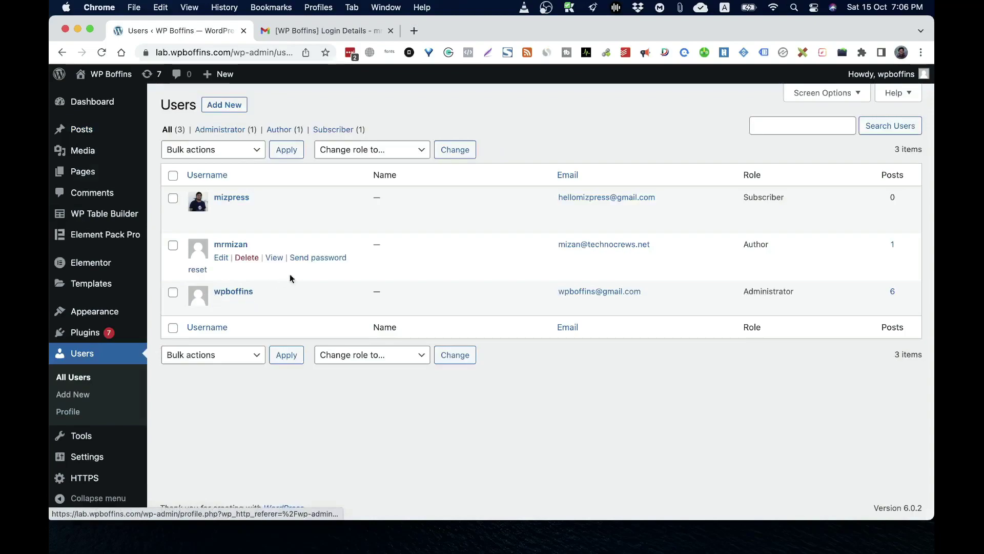
{"action": "left_click", "coordinate": [246, 257]}
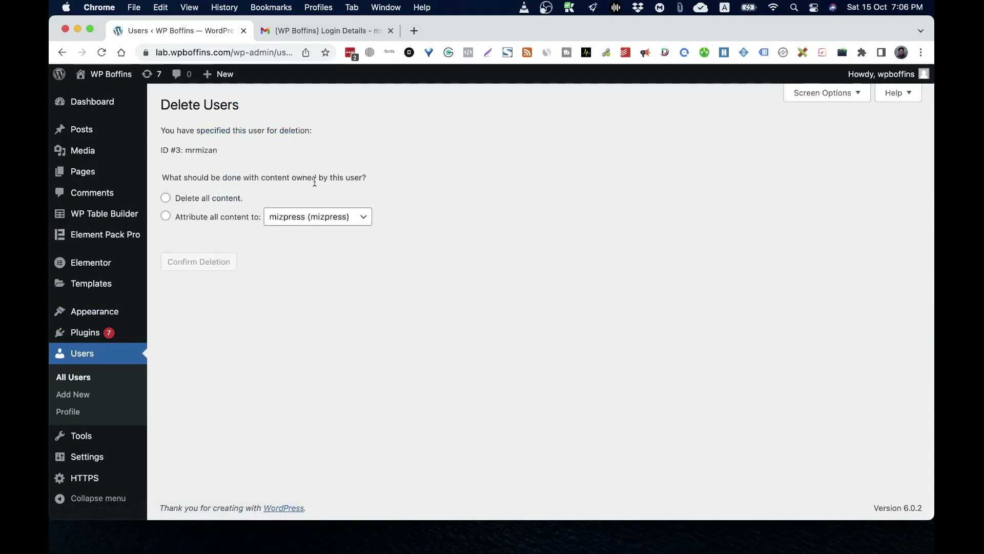
{"action": "left_click", "coordinate": [197, 222]}
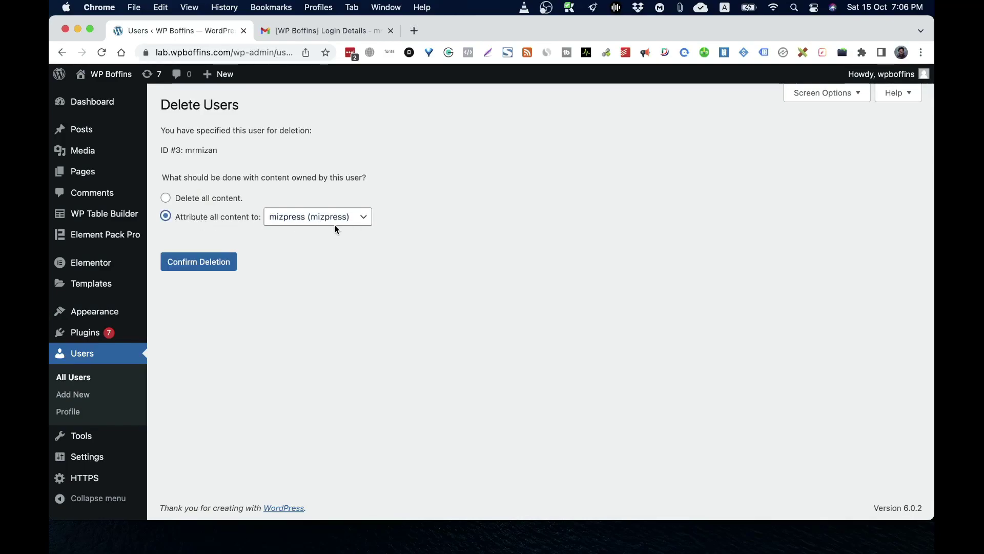
{"action": "left_click", "coordinate": [336, 224]}
{"action": "left_click", "coordinate": [263, 250]}
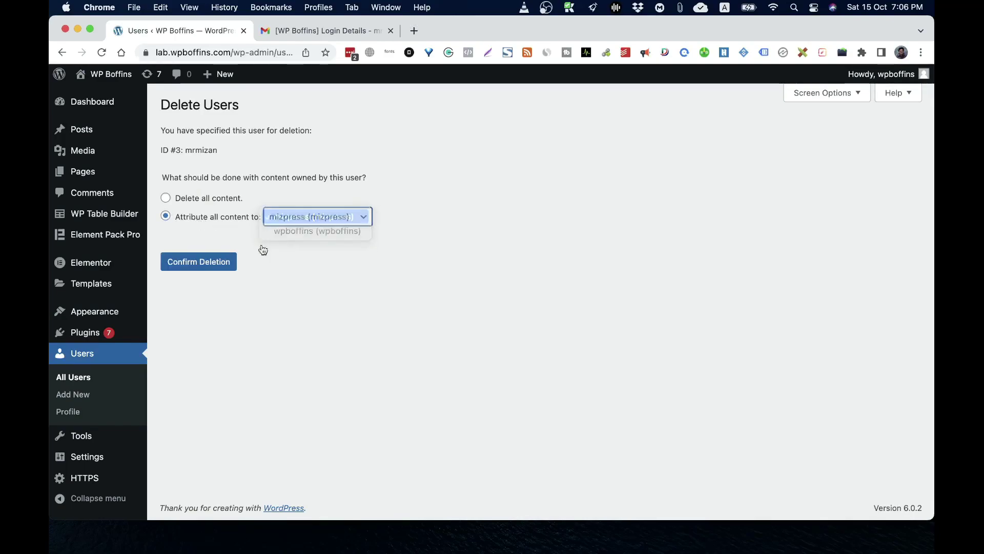
{"action": "left_click", "coordinate": [215, 264]}
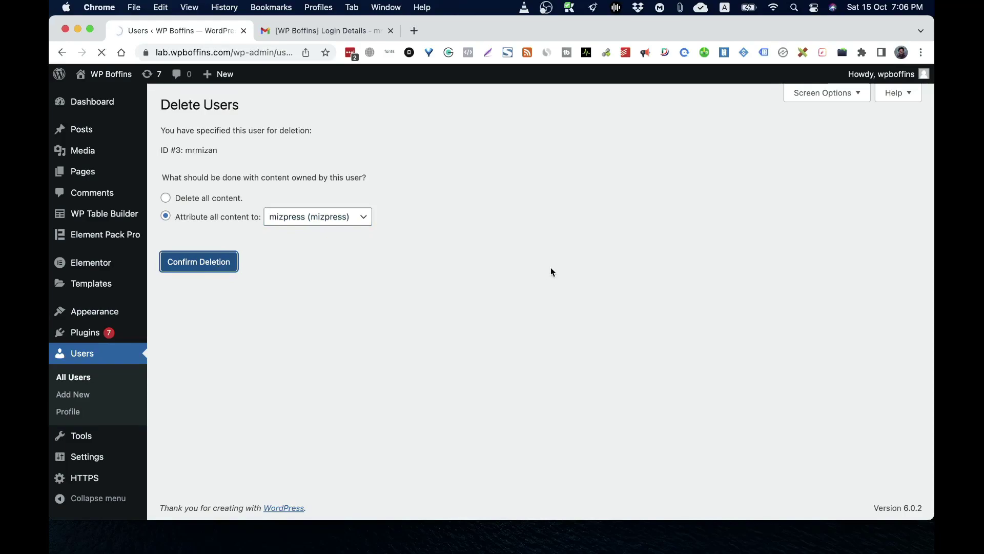